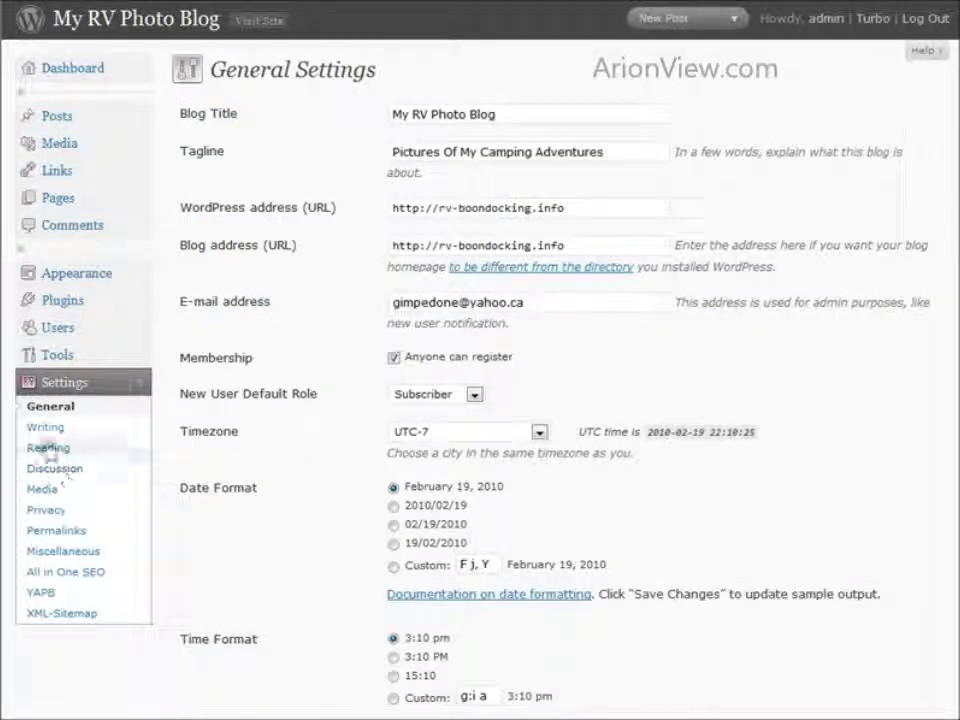
# Open the YAPB plugin settings and turn off taking the post date from image EXIF data by default
pyautogui.click(120, 597)
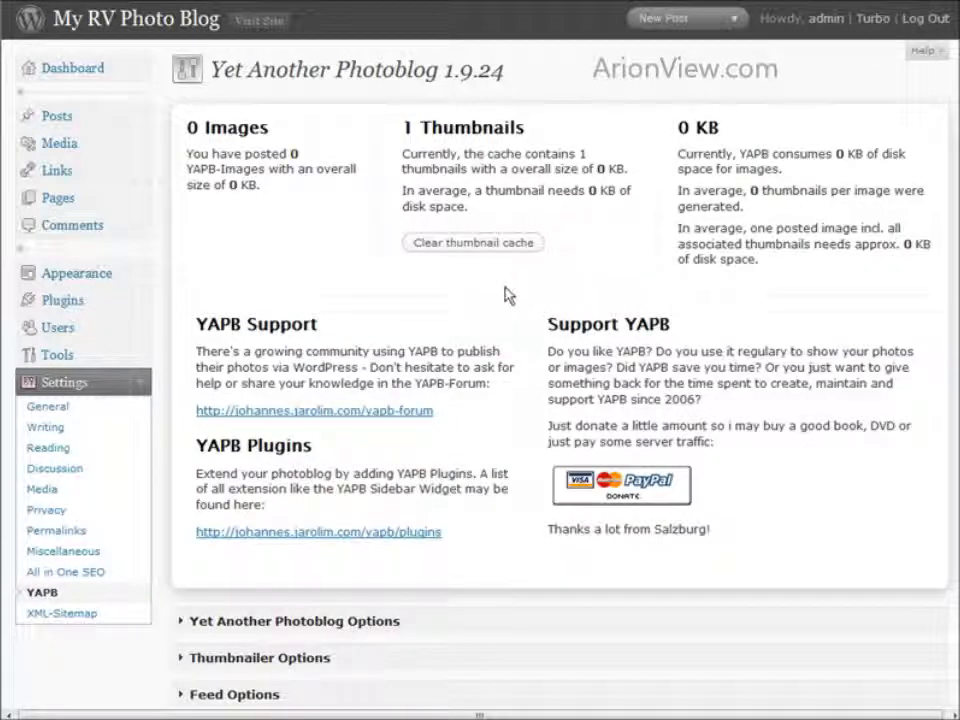
pyautogui.scroll(-3, 508, 295)
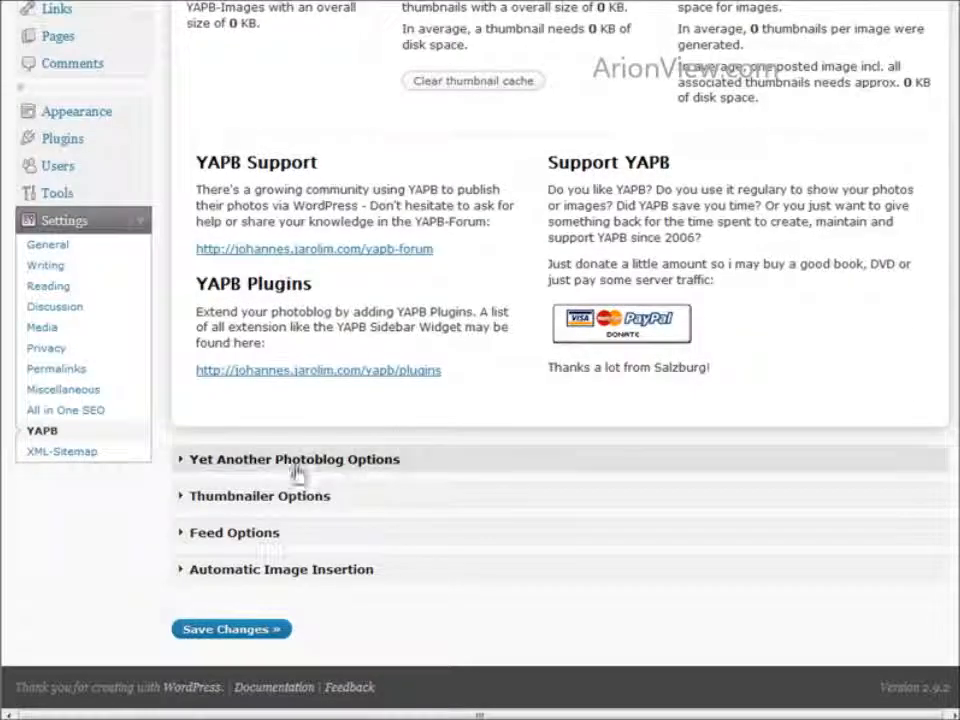
pyautogui.click(352, 462)
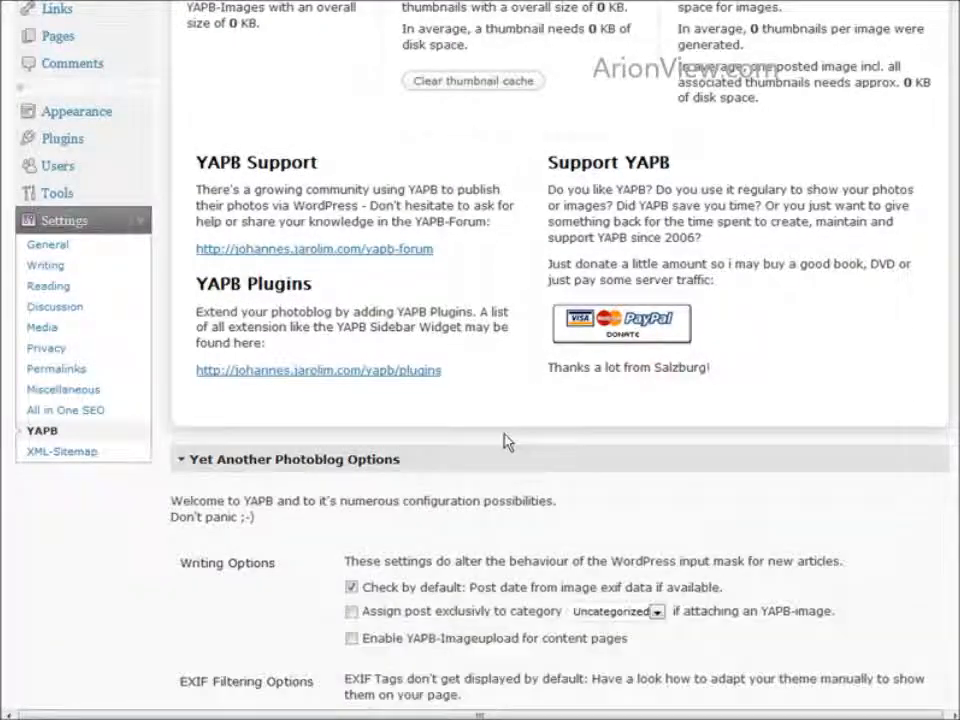
pyautogui.scroll(-8, 508, 442)
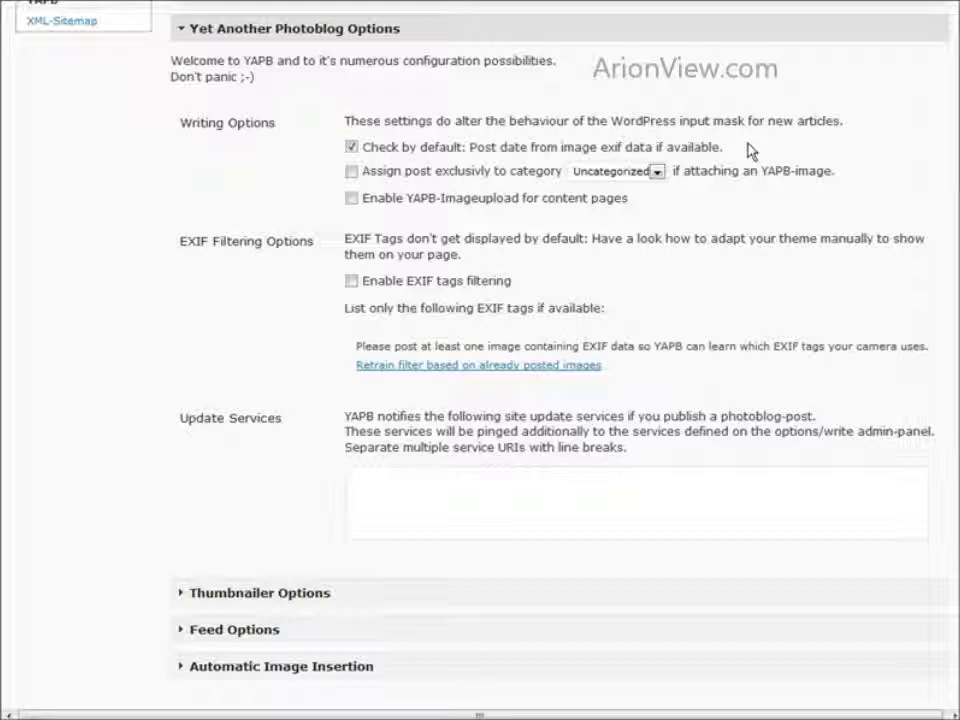
pyautogui.click(351, 148)
# Enable YAPB image upload for content pages in the writing options
pyautogui.scroll(10, 171, 231)
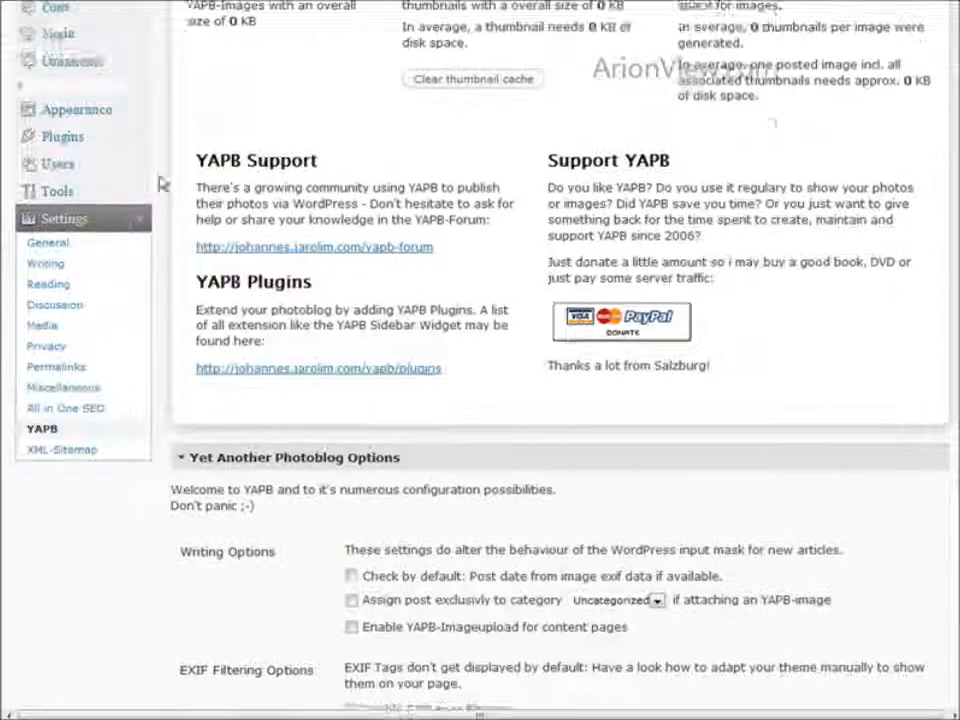
pyautogui.scroll(2, 118, 182)
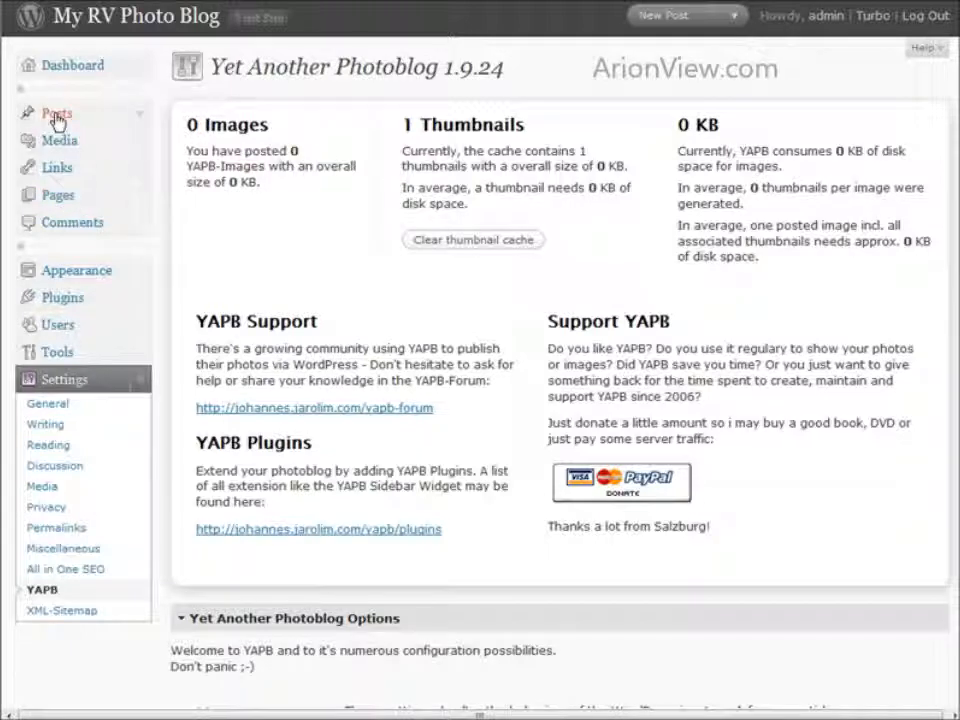
pyautogui.scroll(-13, 400, 240)
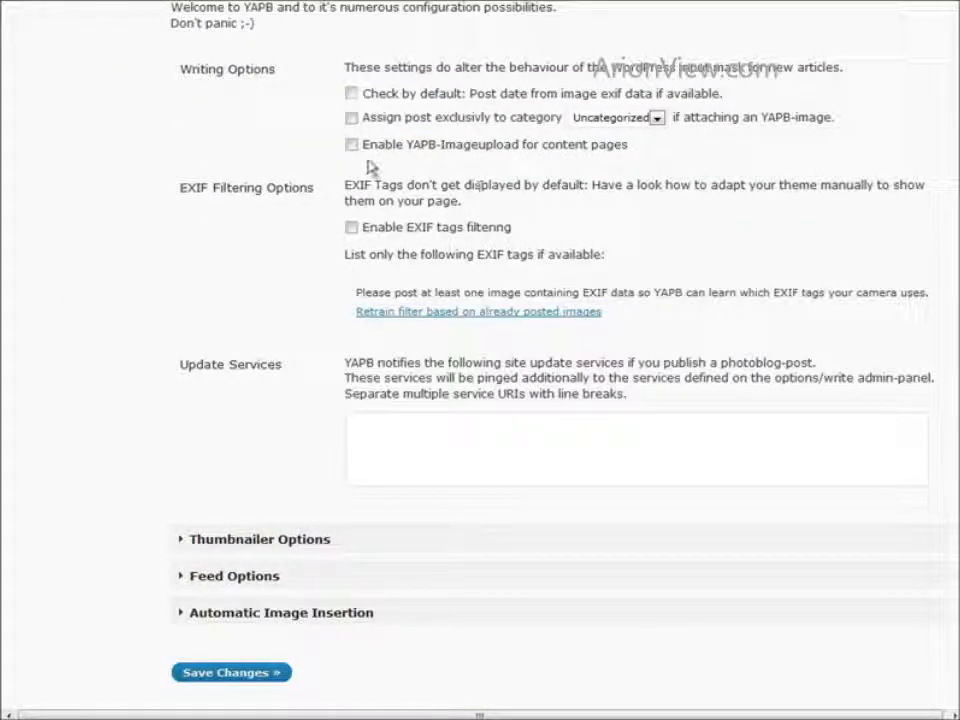
pyautogui.click(354, 147)
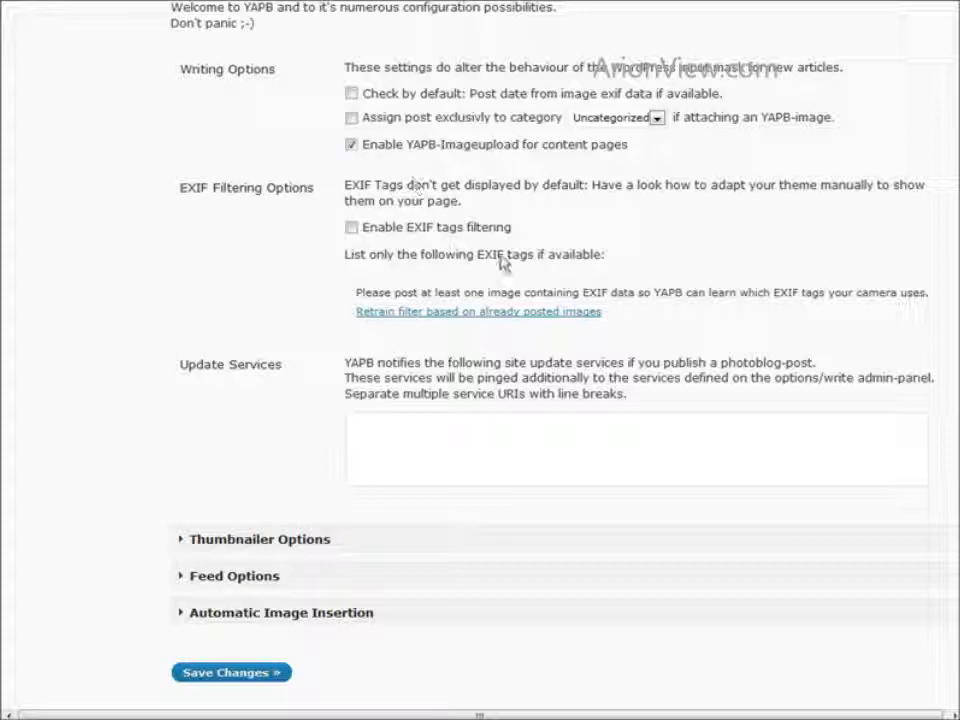
pyautogui.click(352, 93)
pyautogui.click(351, 227)
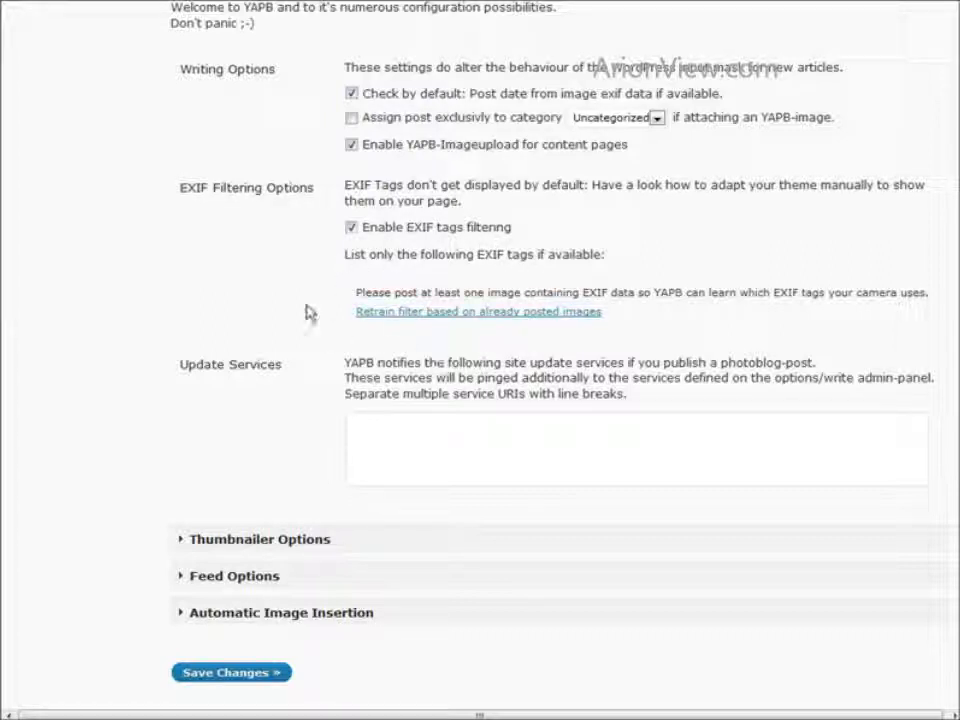
pyautogui.click(563, 312)
pyautogui.click(352, 228)
pyautogui.click(351, 94)
# Review the remaining photoblog options, then examine the Thumbnailer Options, including the choices for the default output format
pyautogui.scroll(-2, 514, 324)
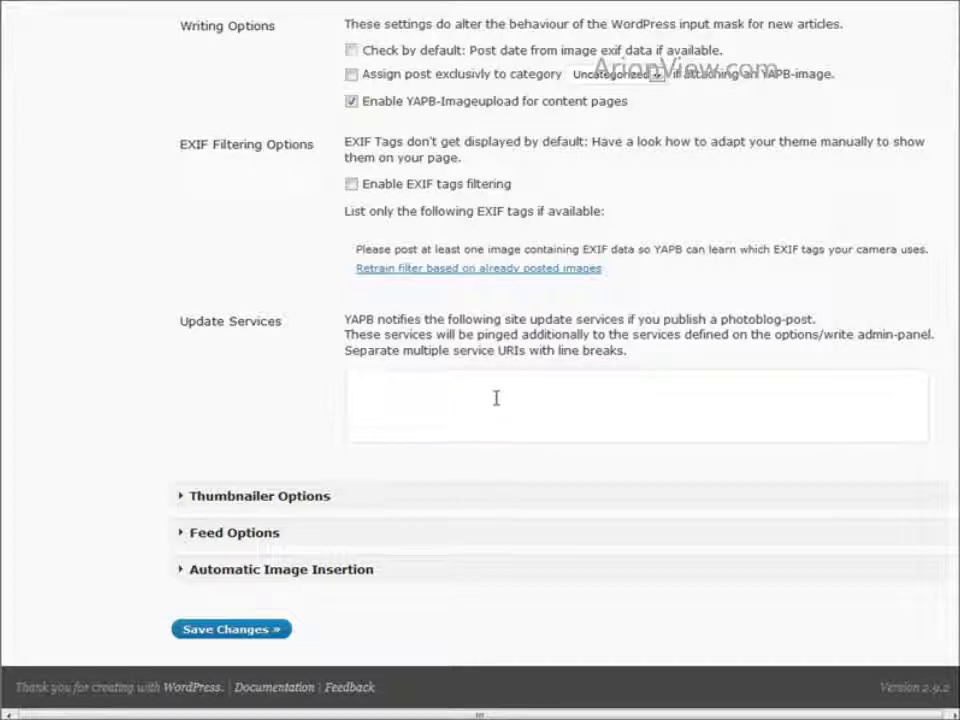
pyautogui.scroll(3, 499, 400)
pyautogui.scroll(-3, 499, 400)
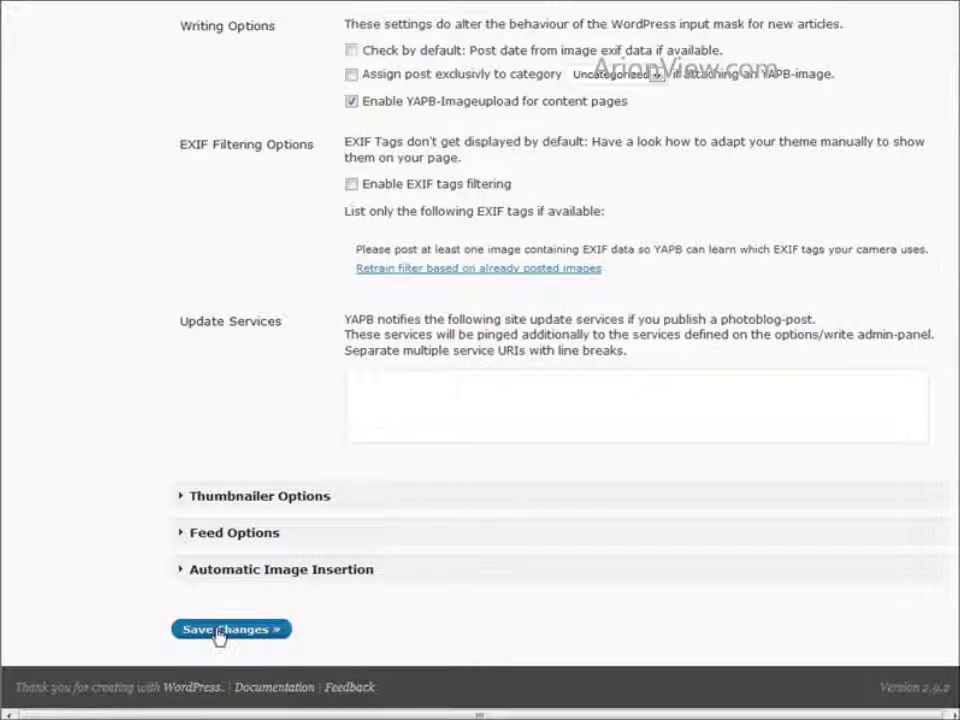
pyautogui.scroll(6, 775, 508)
pyautogui.scroll(-5, 762, 516)
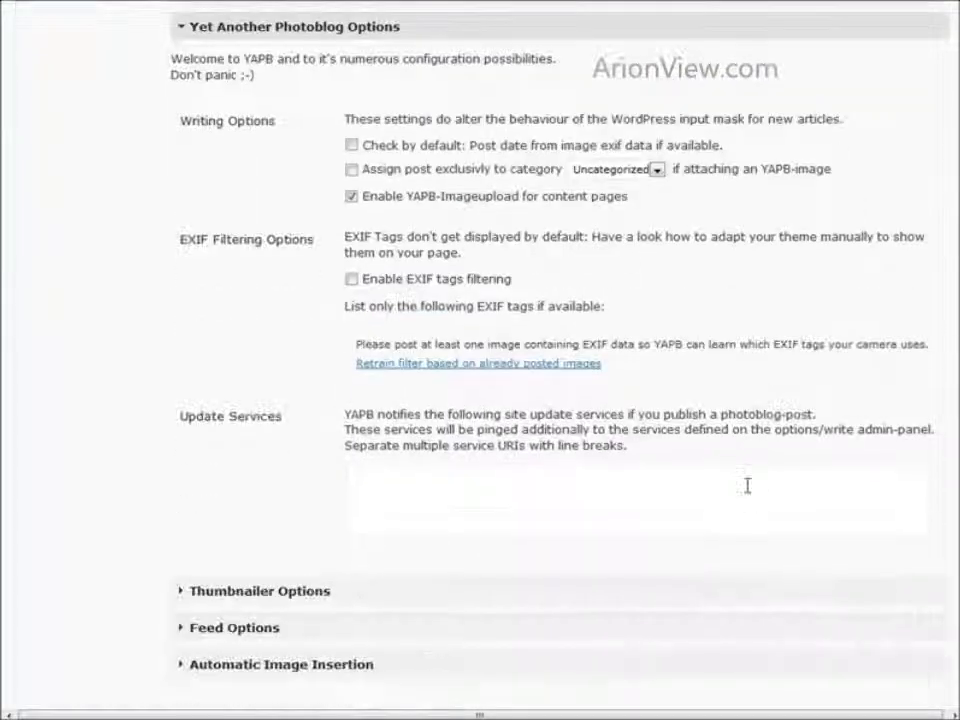
pyautogui.click(279, 596)
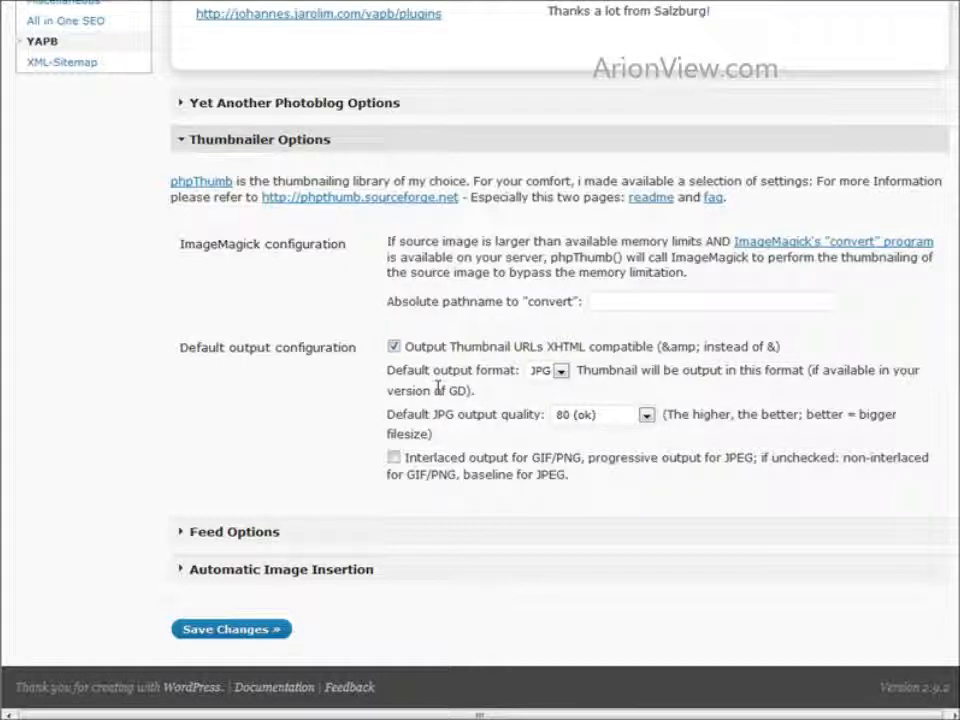
pyautogui.click(562, 371)
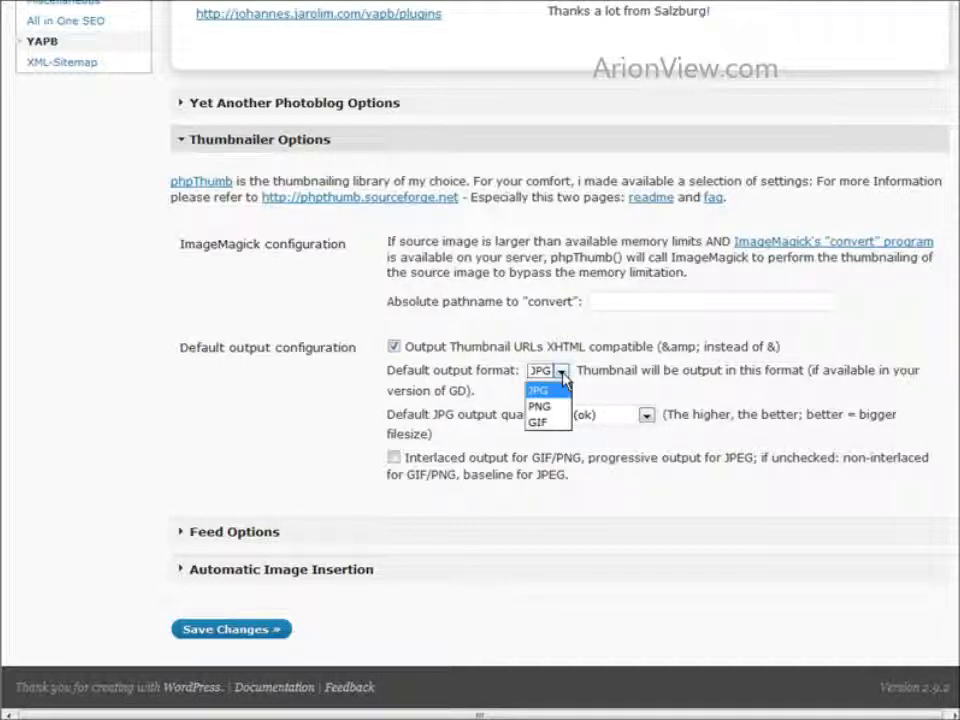
pyautogui.click(564, 374)
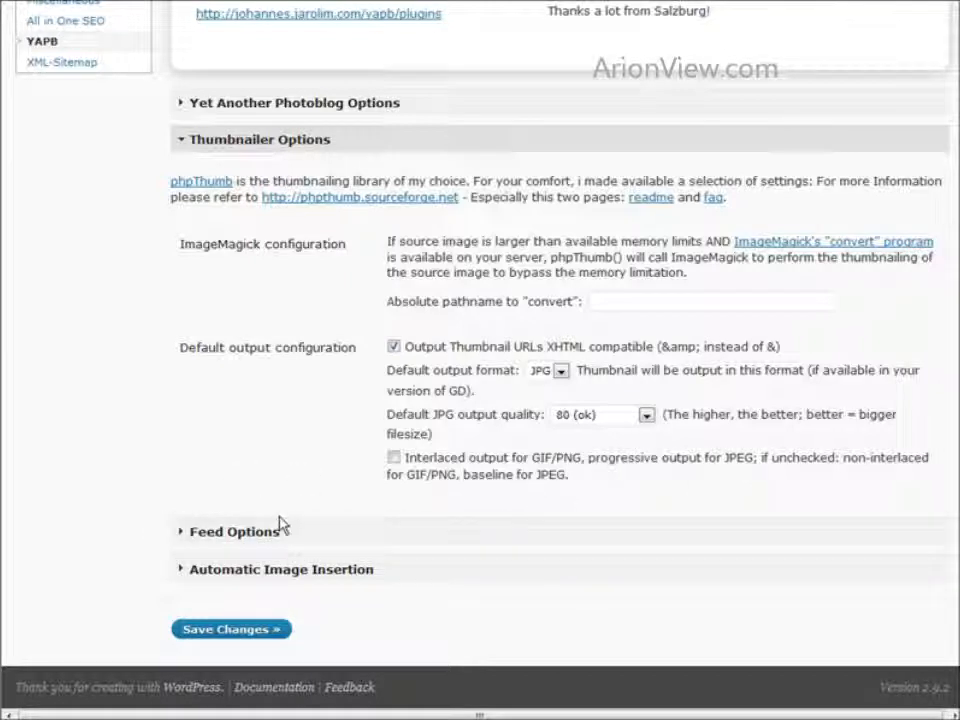
# Examine the Feed Options, covering the feed content thumbnail, RSS enclosure and Yahoo Media RSS settings
pyautogui.click(224, 536)
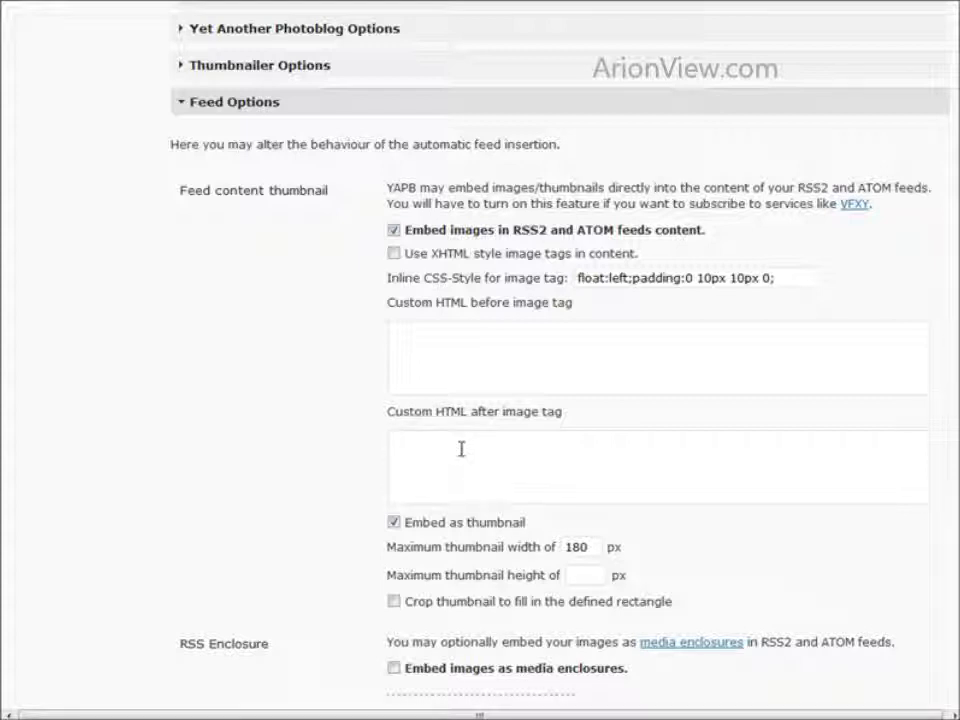
pyautogui.scroll(-5, 467, 538)
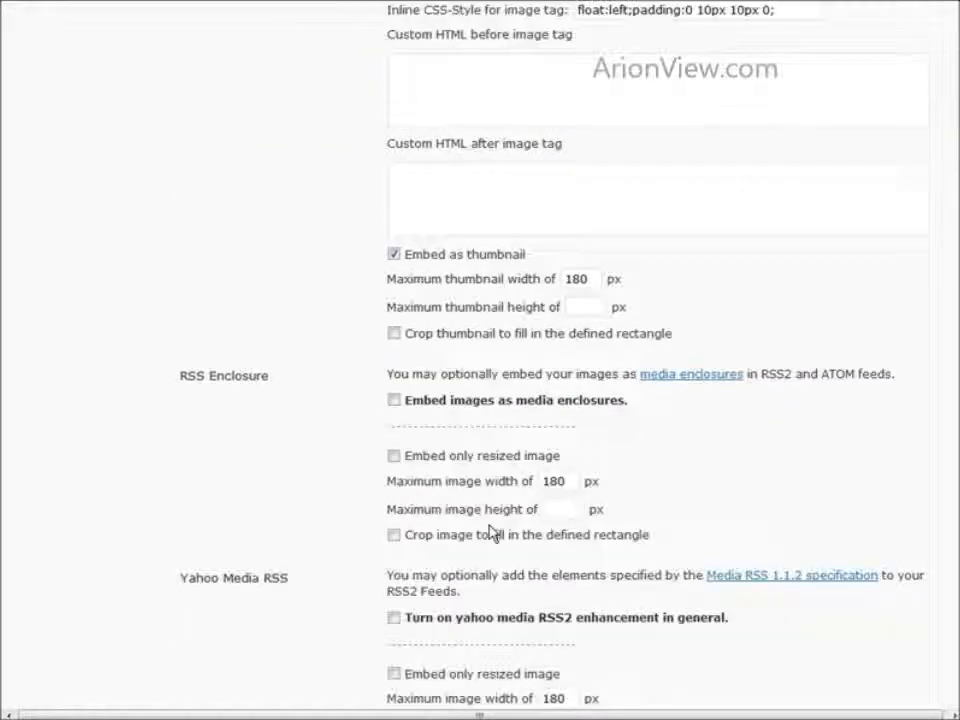
pyautogui.scroll(-2, 493, 537)
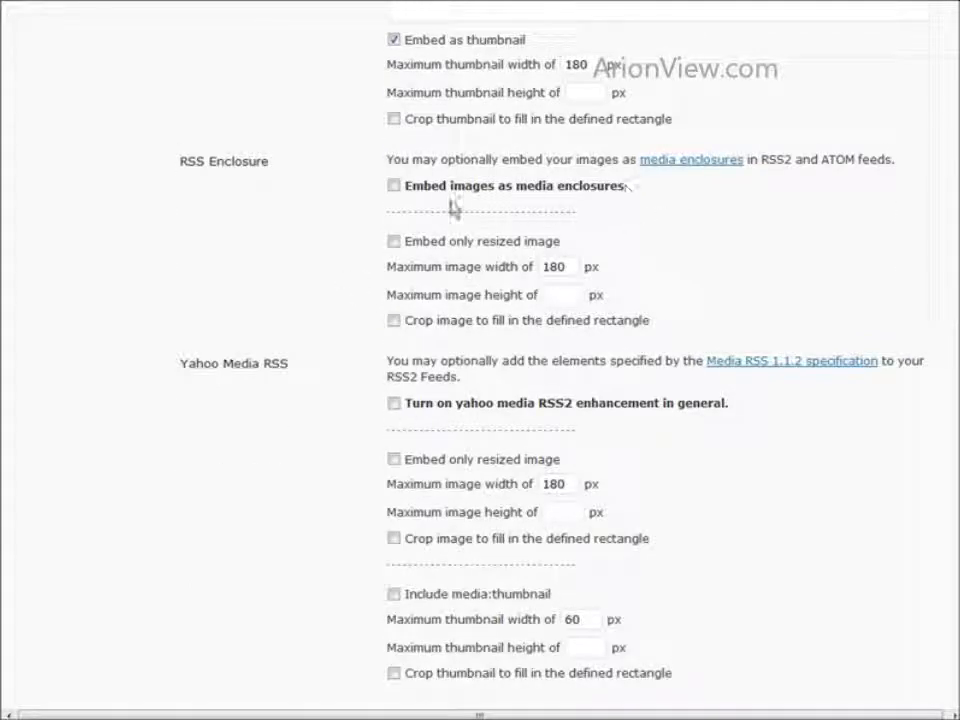
pyautogui.scroll(-1, 648, 220)
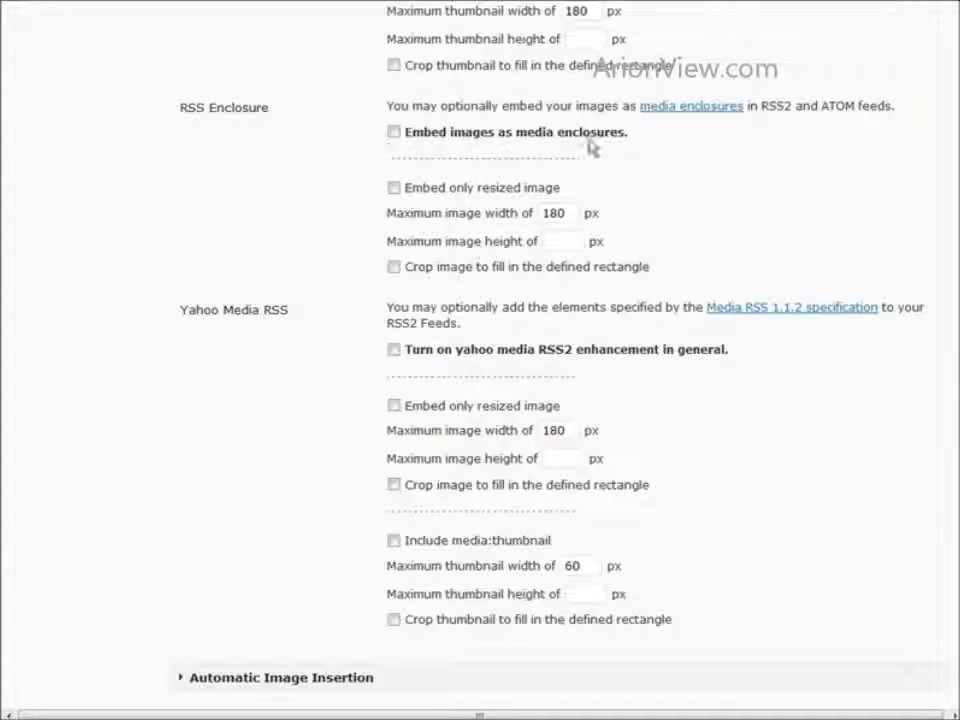
pyautogui.scroll(-2, 581, 199)
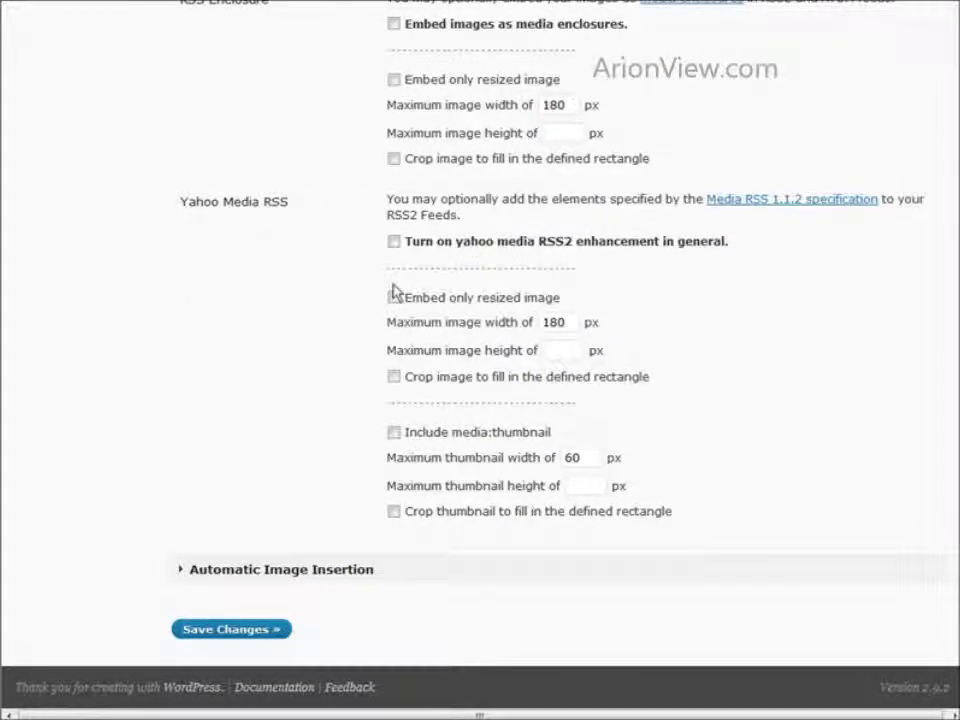
pyautogui.scroll(1, 641, 392)
pyautogui.scroll(-1, 636, 420)
# Open the Automatic Image Insertion options and view the target choices for opening posts linked from thumbnails
pyautogui.click(370, 580)
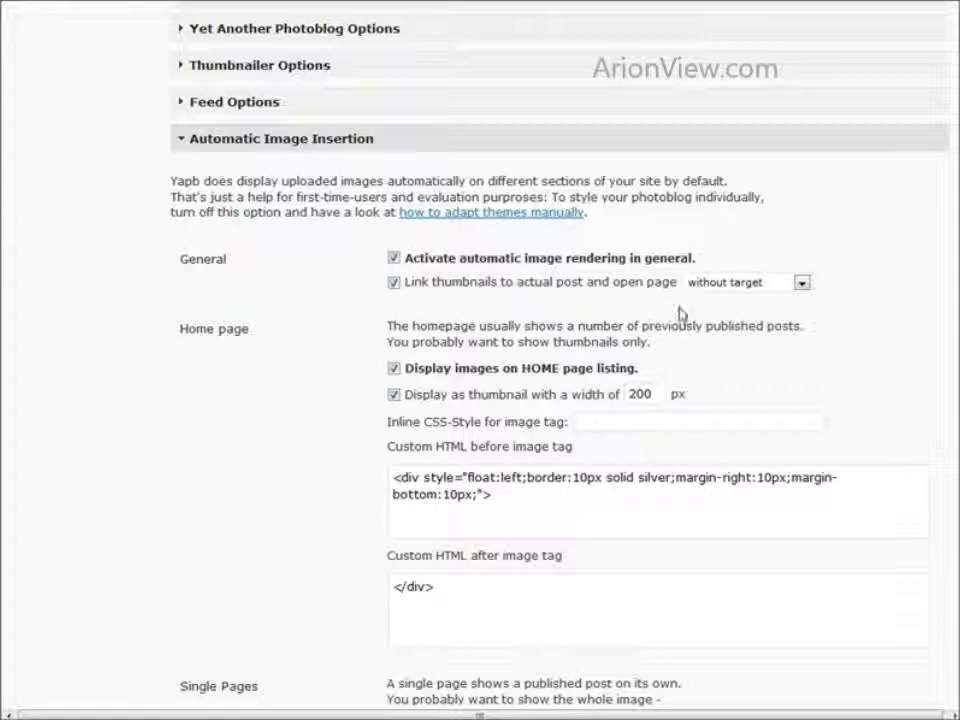
pyautogui.scroll(-2, 720, 330)
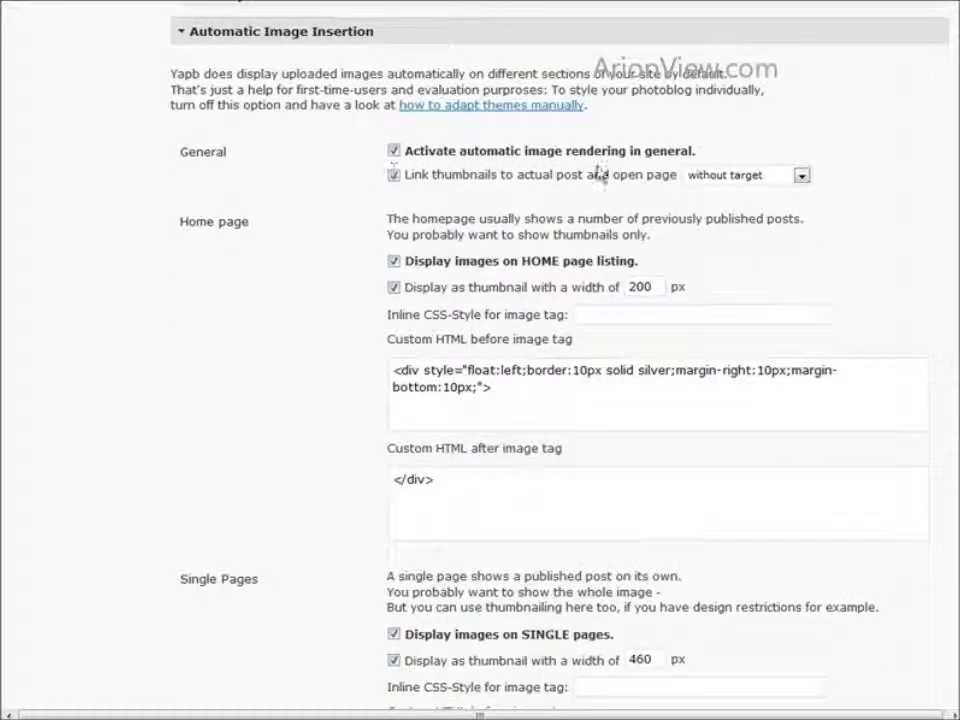
pyautogui.click(806, 177)
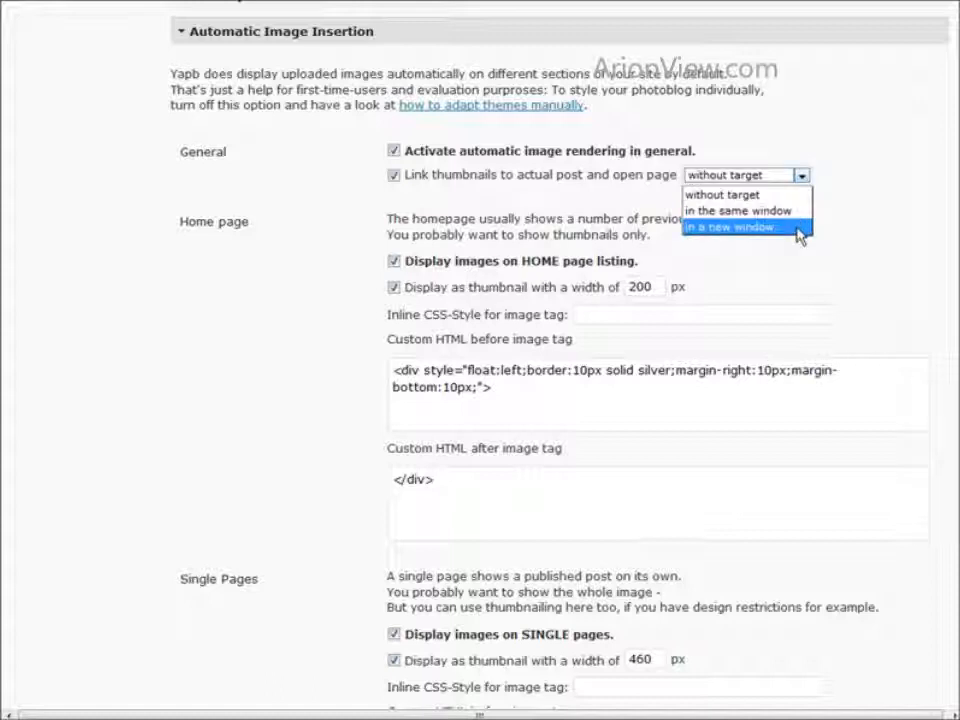
pyautogui.click(900, 201)
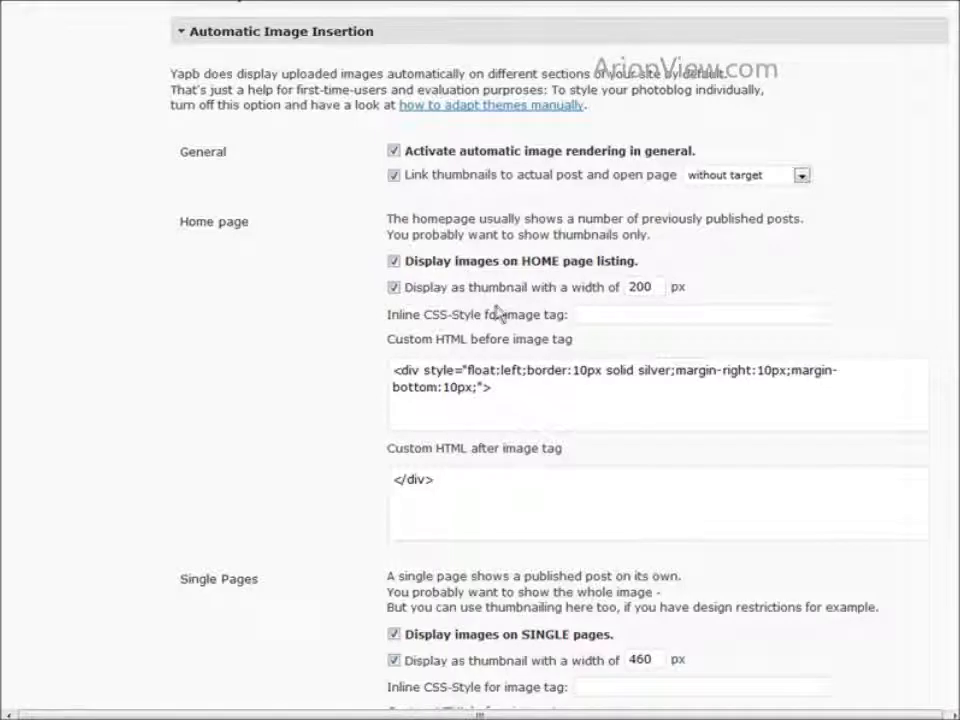
# Examine the image display settings for the home page, single pages, archive pages and content pages
pyautogui.scroll(-1, 495, 312)
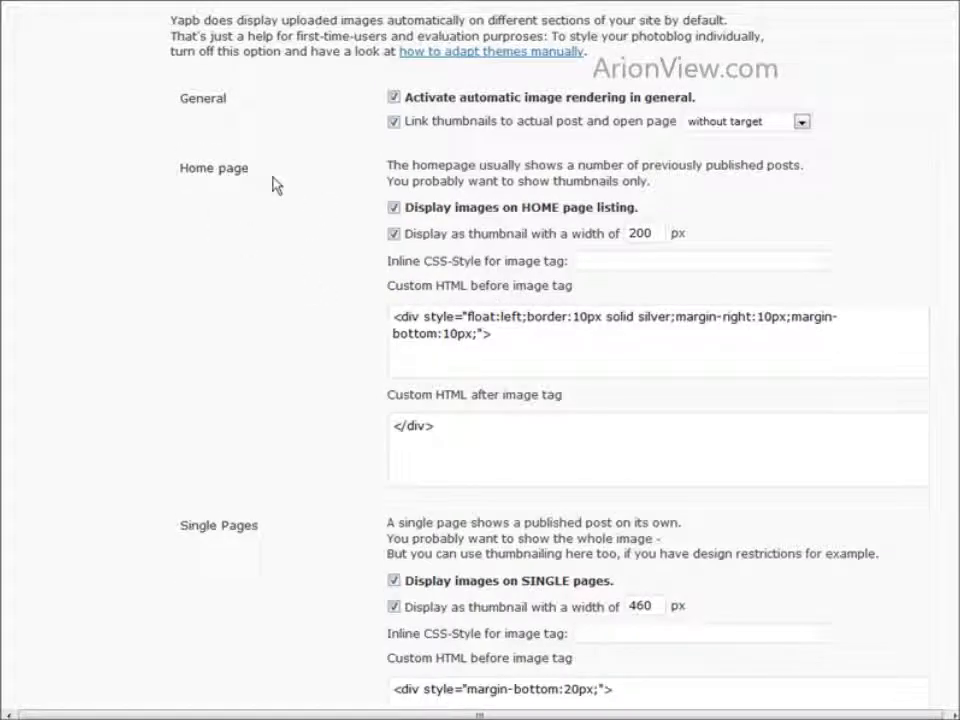
pyautogui.scroll(-7, 360, 350)
pyautogui.scroll(-12, 333, 331)
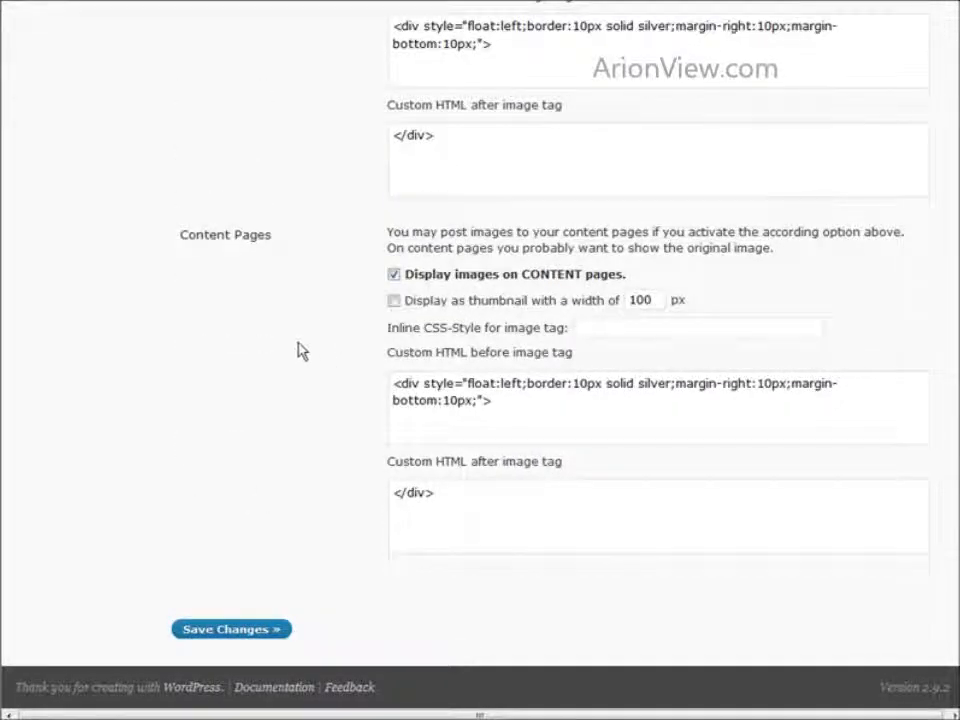
pyautogui.scroll(5, 712, 475)
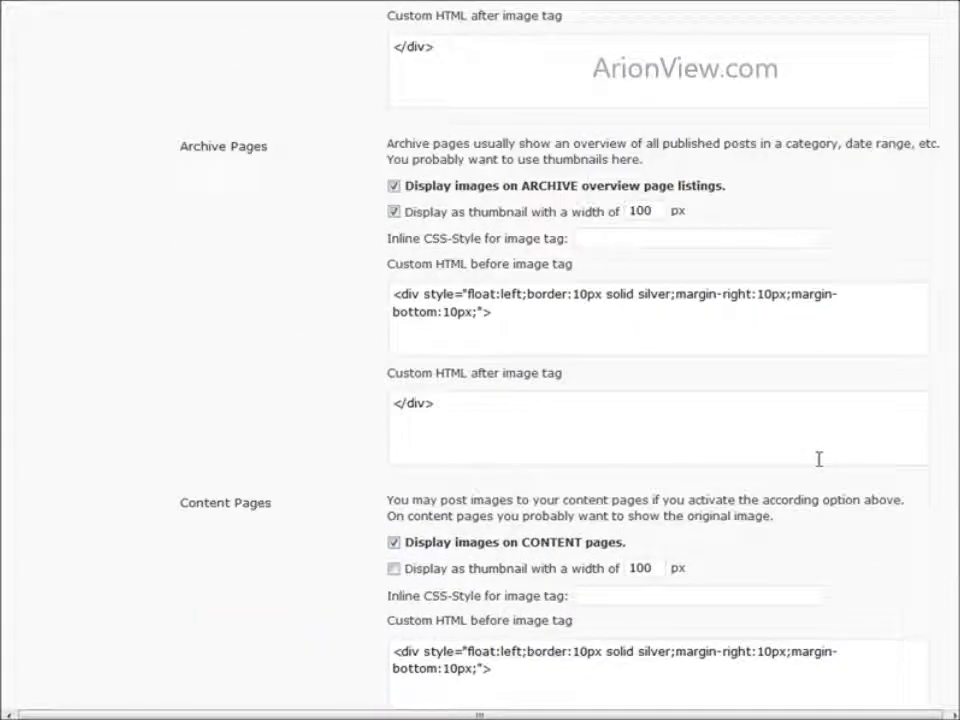
pyautogui.scroll(12, 823, 460)
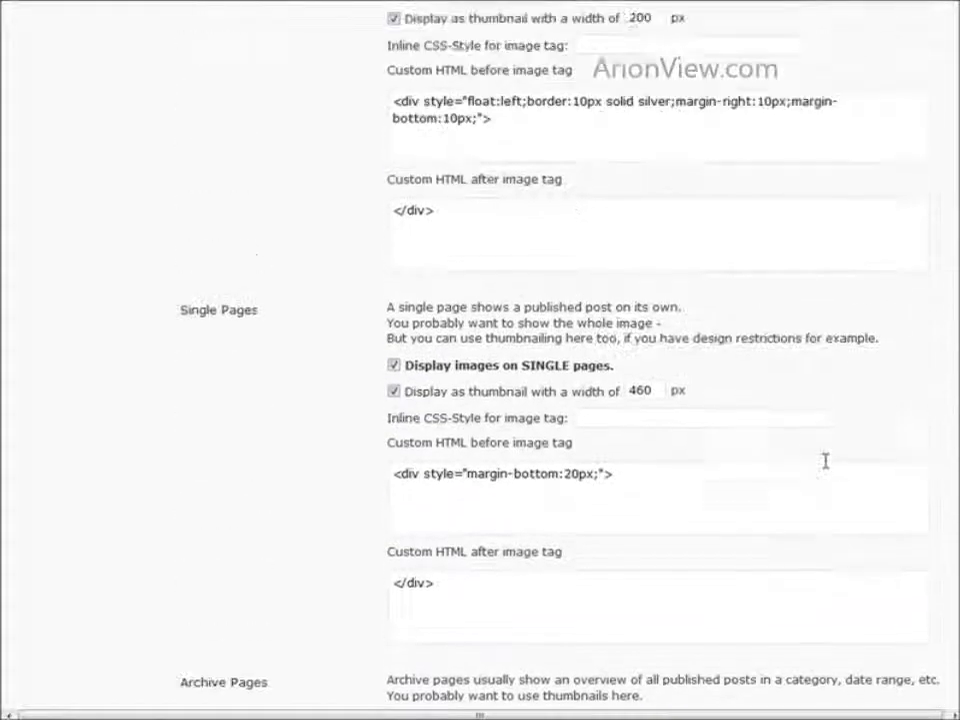
pyautogui.scroll(2, 828, 468)
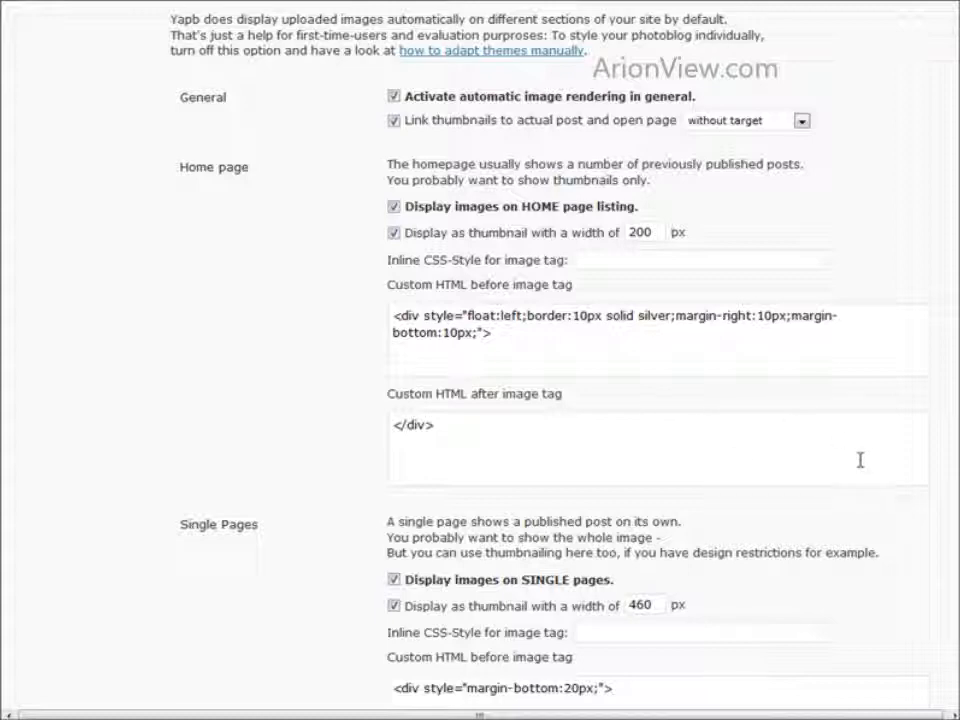
# Save the YAPB option changes and return to the overview of the plugin settings page
pyautogui.scroll(-14, 848, 458)
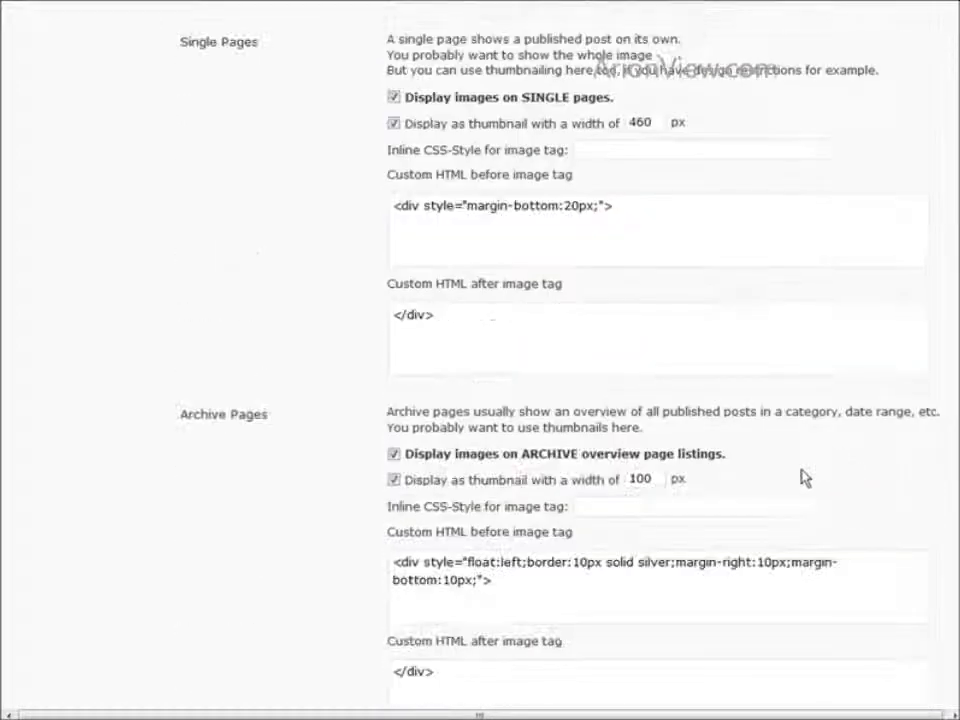
pyautogui.scroll(-2, 507, 548)
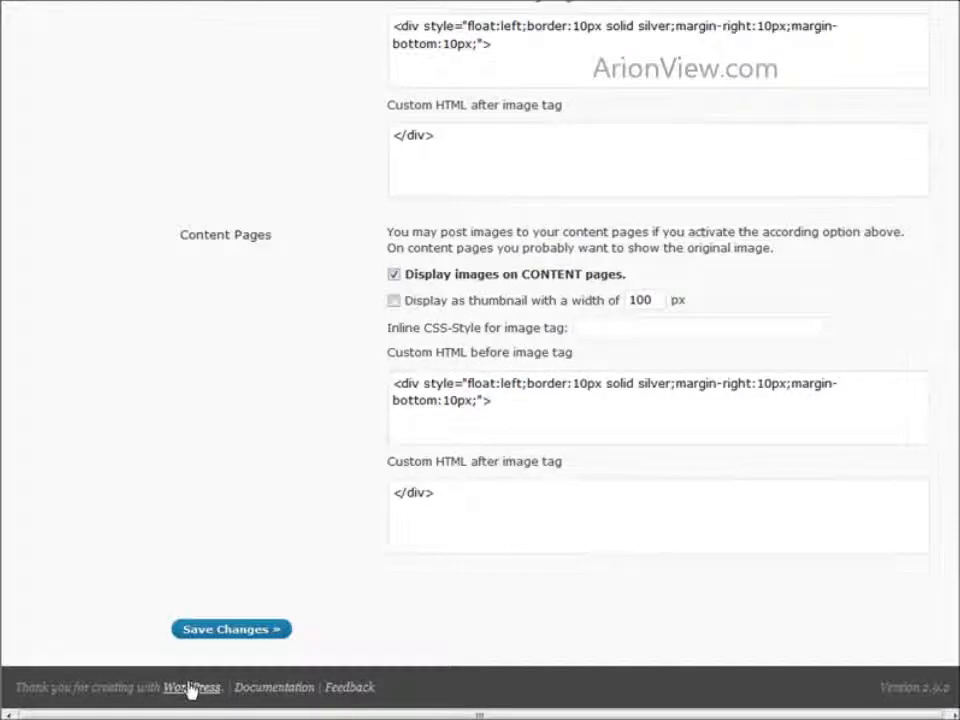
pyautogui.scroll(16, 619, 596)
pyautogui.scroll(12, 600, 595)
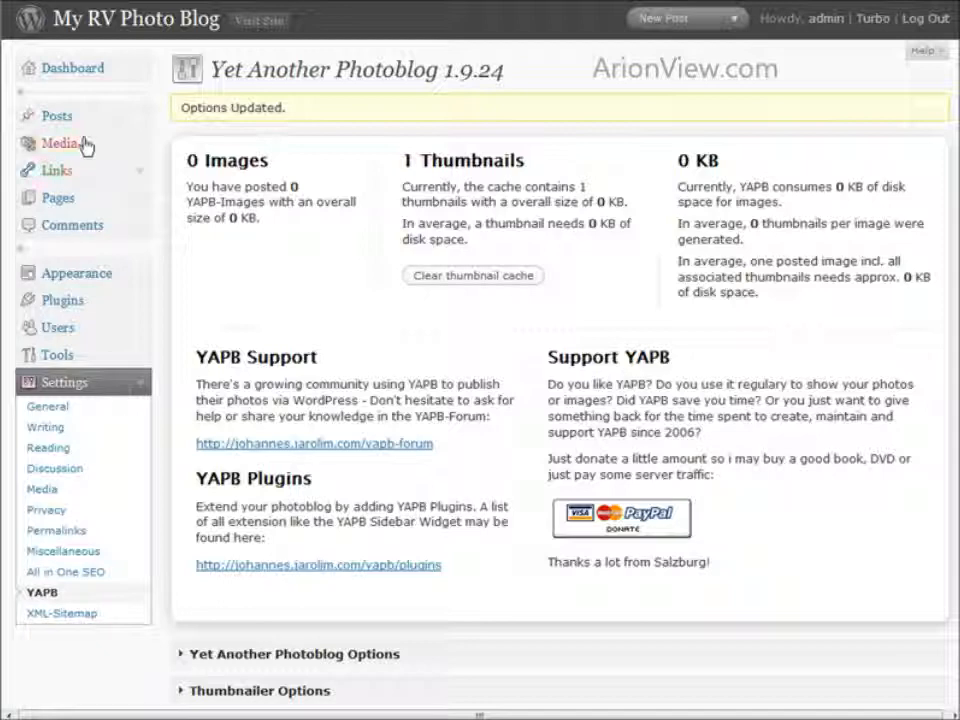
# Add a post category named "Camp sites I Like" without a parent category
pyautogui.click(57, 117)
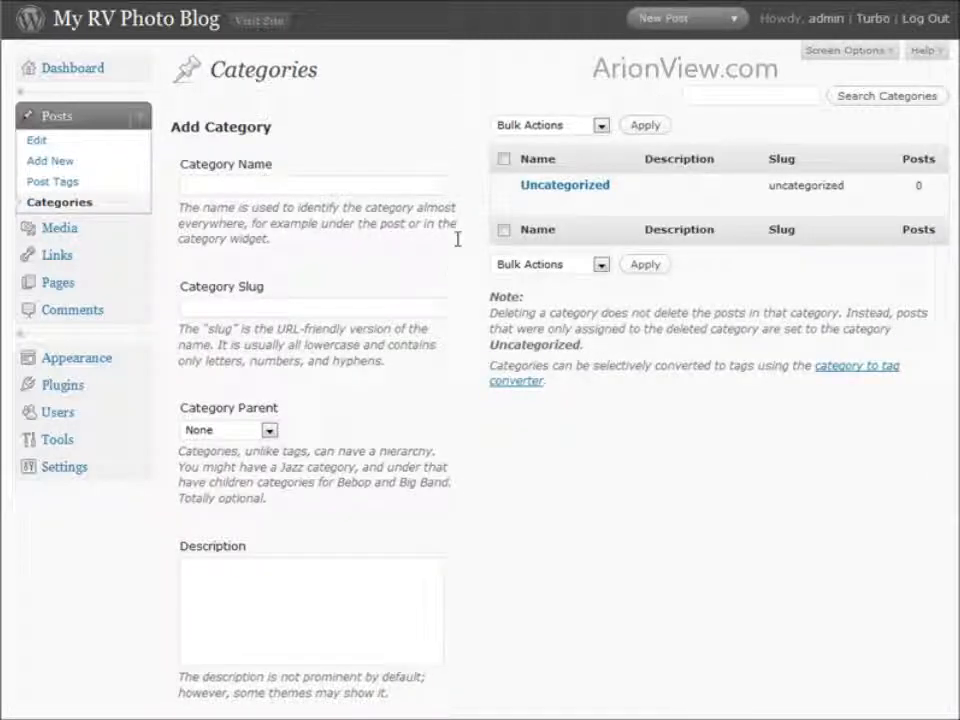
pyautogui.click(250, 183)
pyautogui.write('Camp sites I Like')
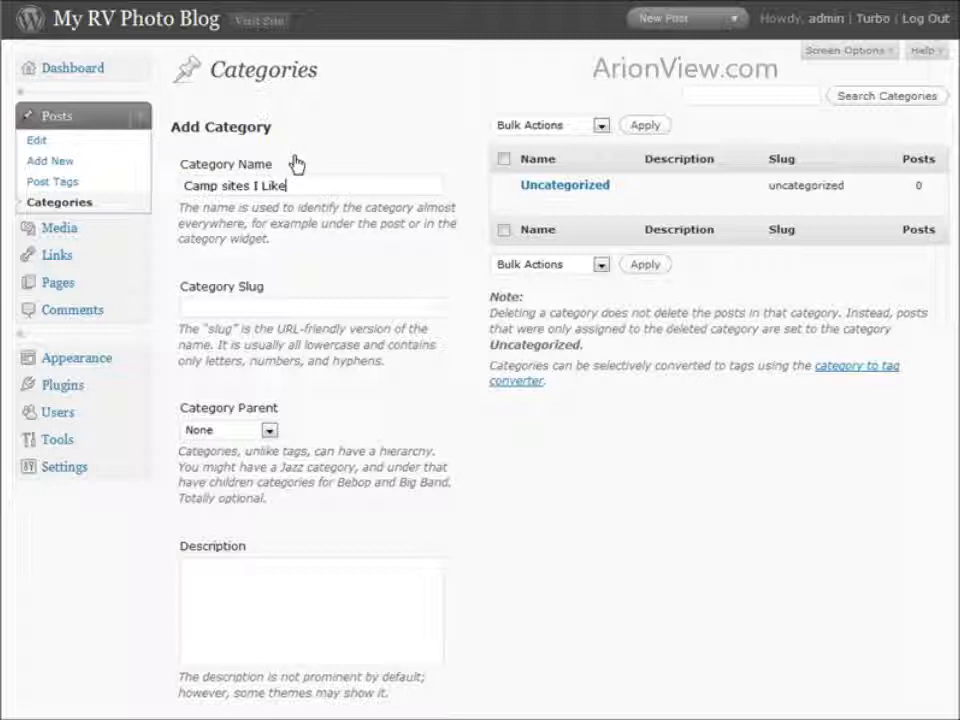
pyautogui.scroll(-2, 291, 467)
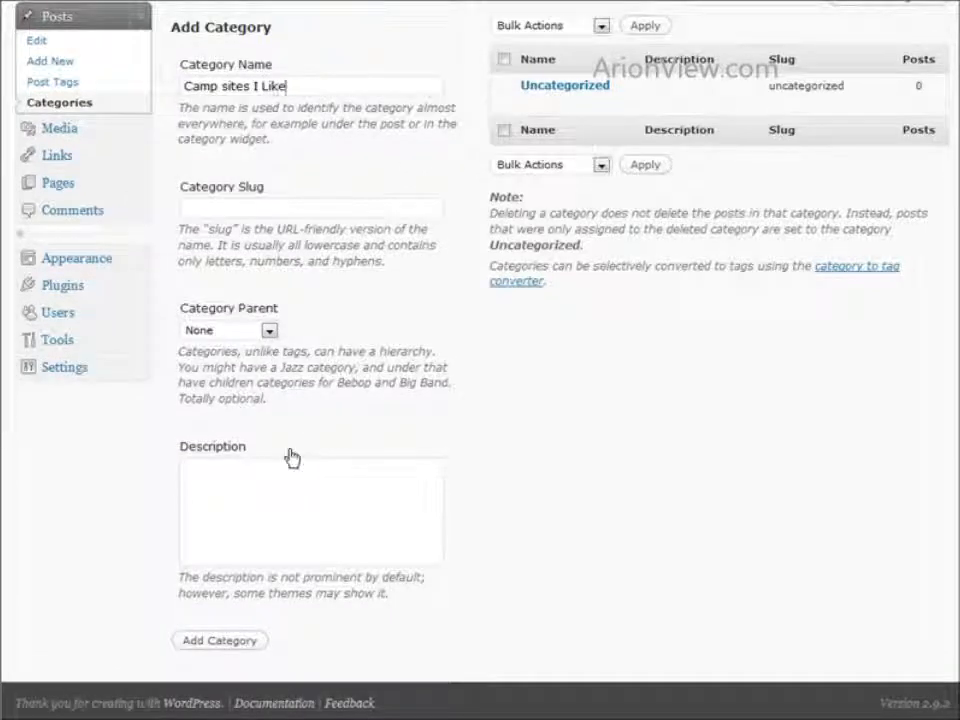
pyautogui.click(220, 641)
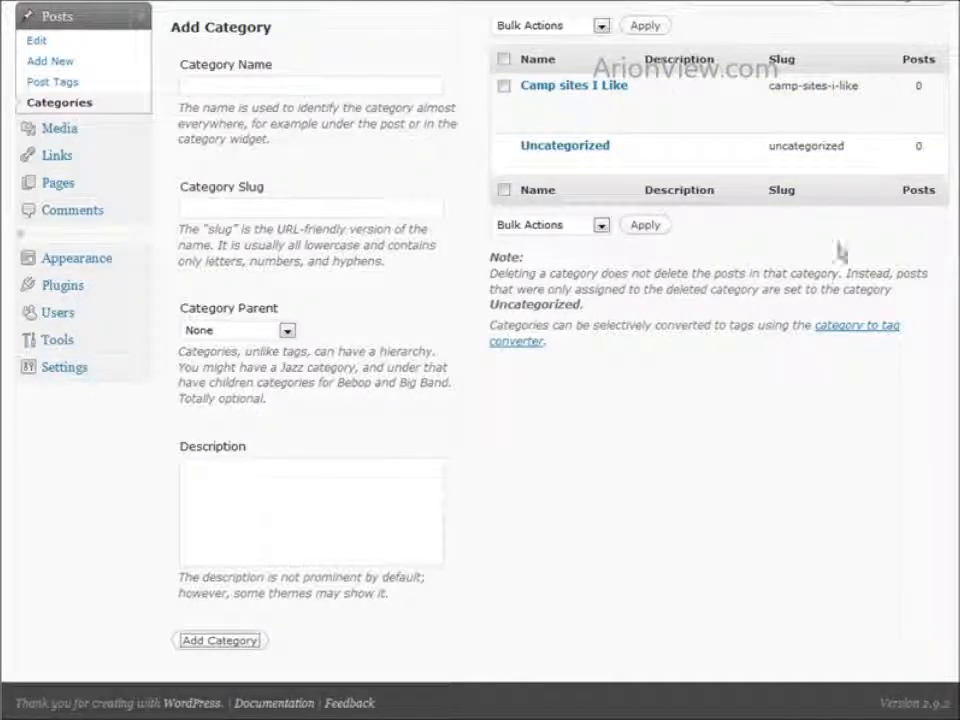
pyautogui.scroll(2, 366, 368)
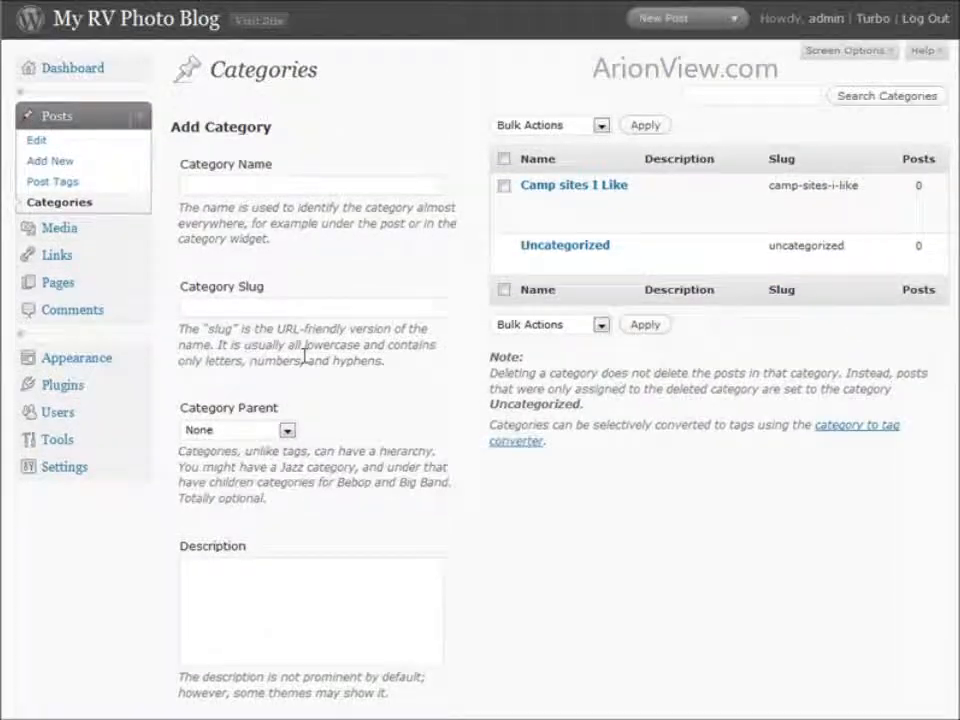
# Start a new post and choose DCP_1432.JPG from the police outpost-july-2008 folder as its YAPB image
pyautogui.click(52, 161)
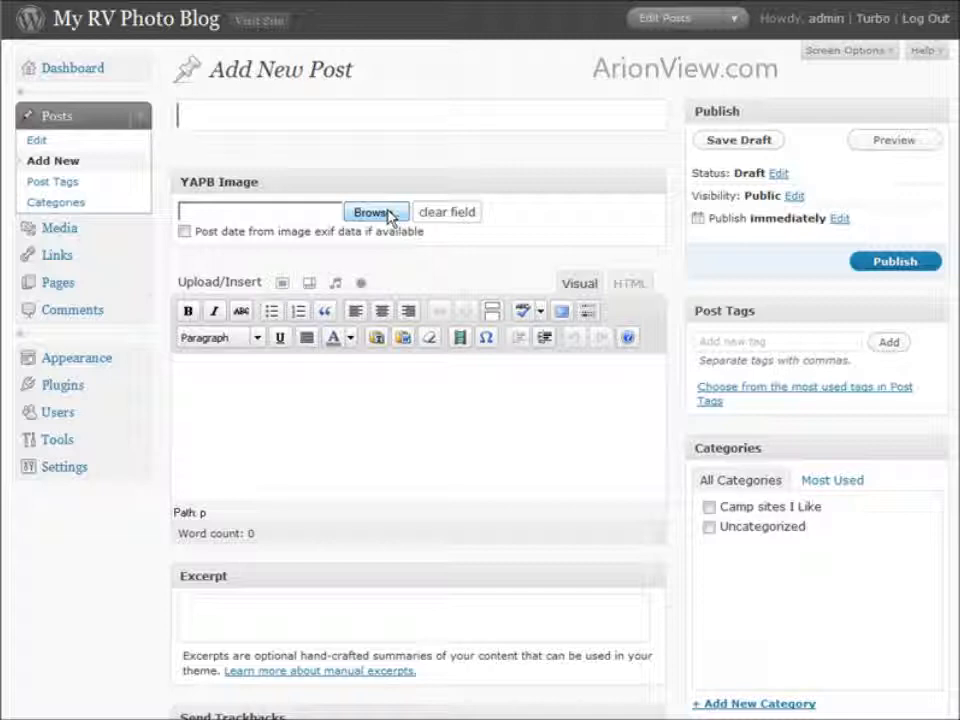
pyautogui.click(388, 214)
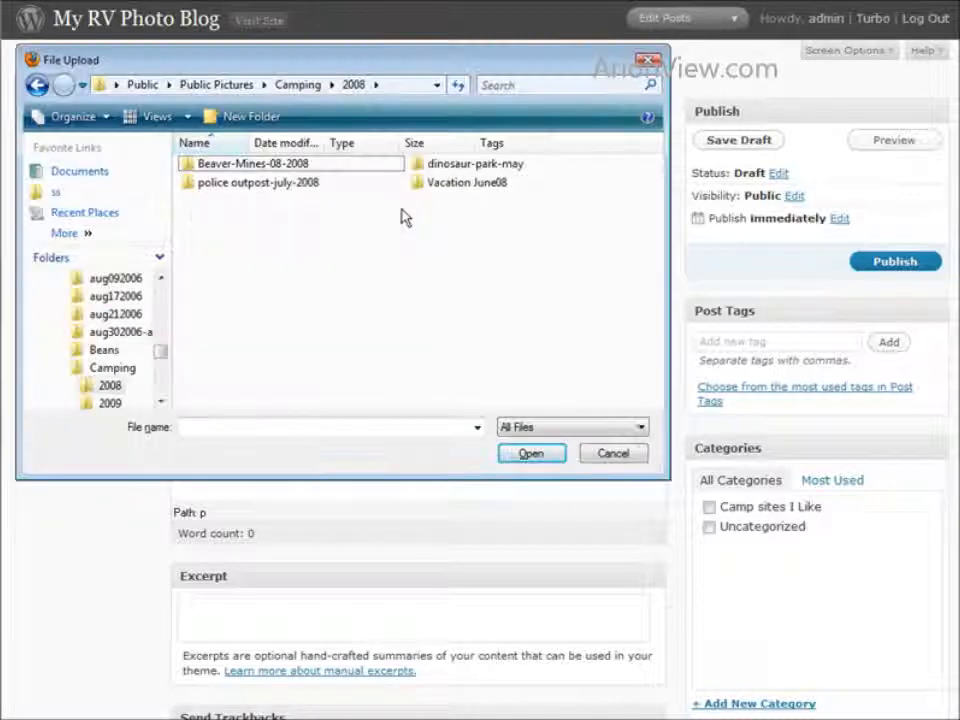
pyautogui.doubleClick(258, 182)
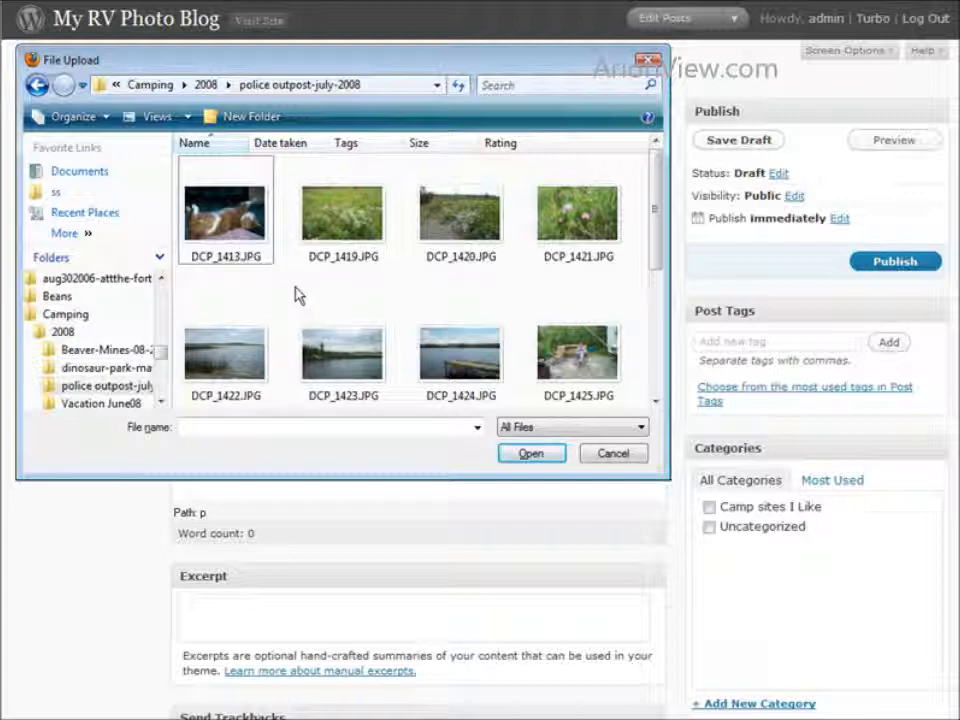
pyautogui.scroll(-5, 633, 262)
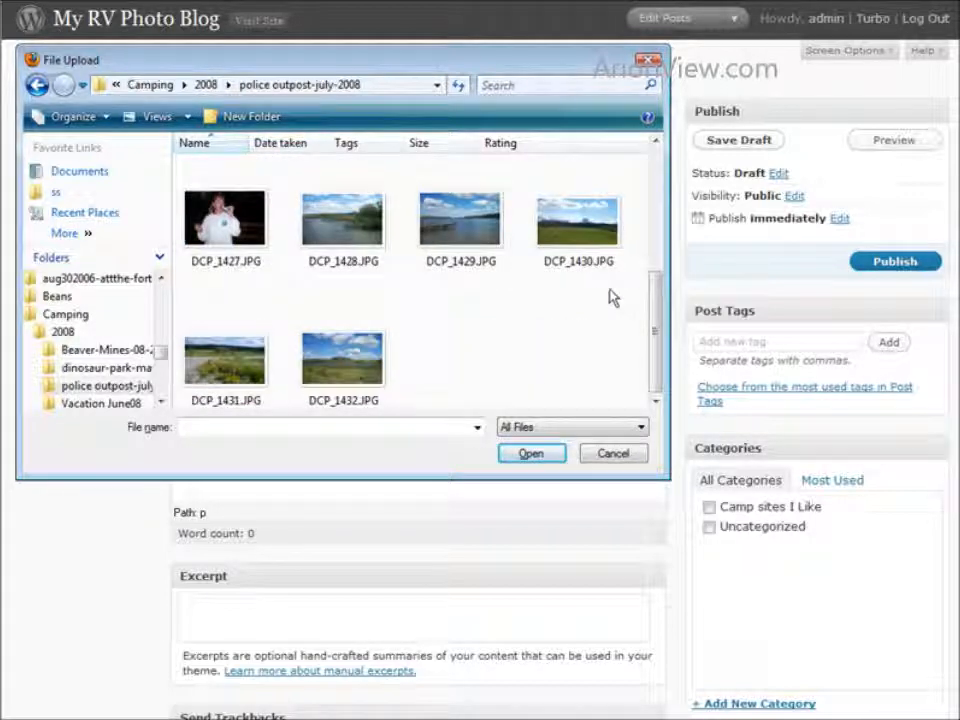
pyautogui.doubleClick(355, 362)
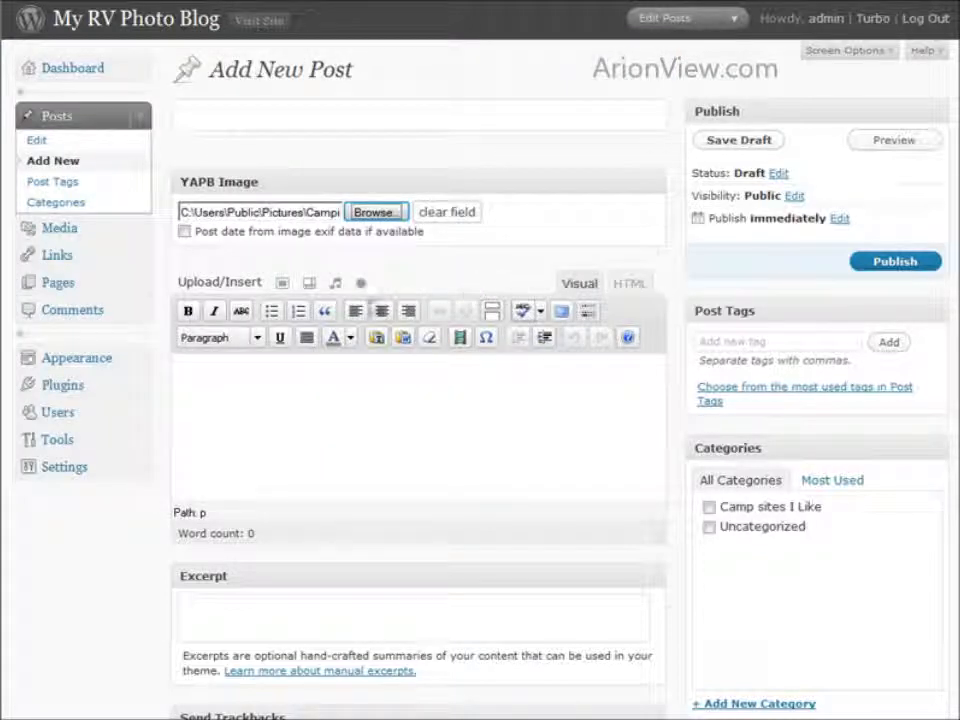
# Title the post "Police Outpost" and enter "One of my favorite places - right on the Alberta / Montana border. You can walk across the border in the campground"
pyautogui.click(240, 108)
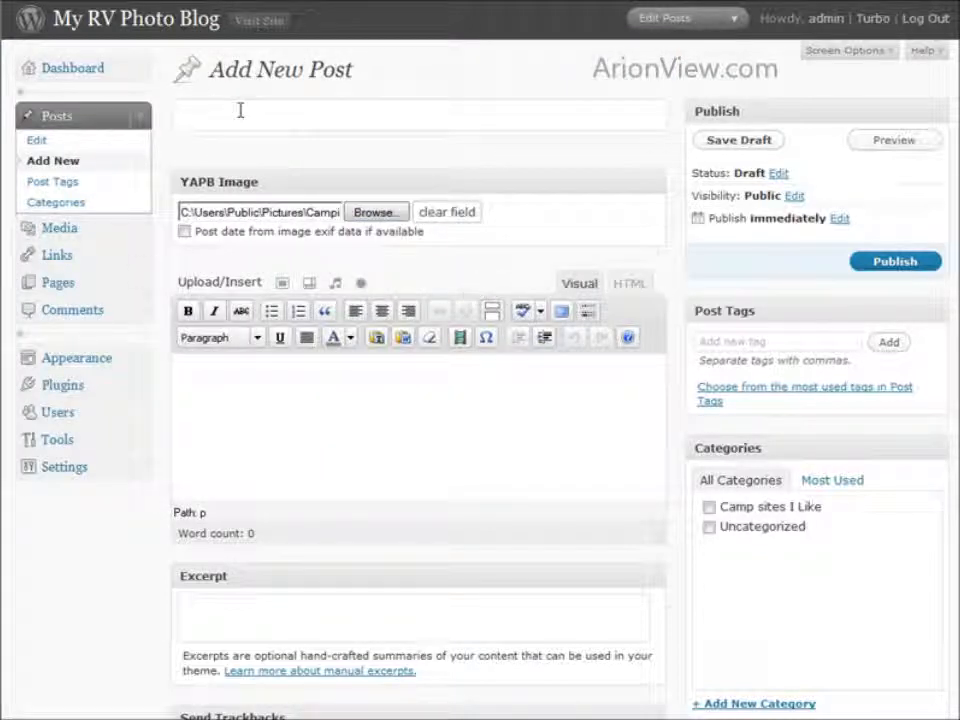
pyautogui.write('Police Outpost')
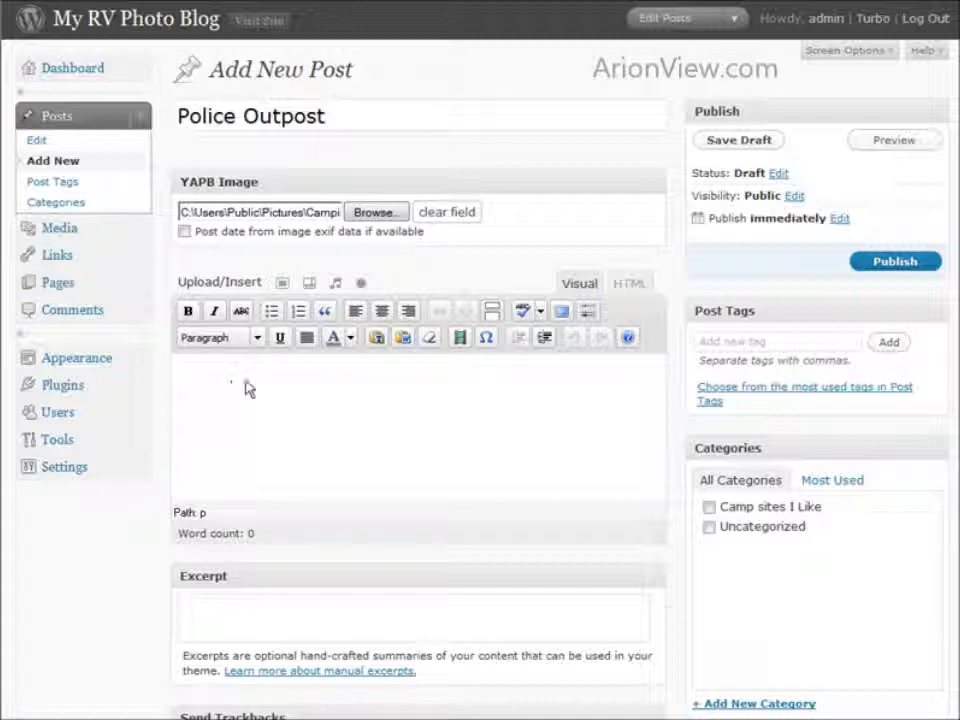
pyautogui.click(300, 378)
pyautogui.write('One of my favorite places - right on the Alberta / Montana border. You can walk across the border in the campground')
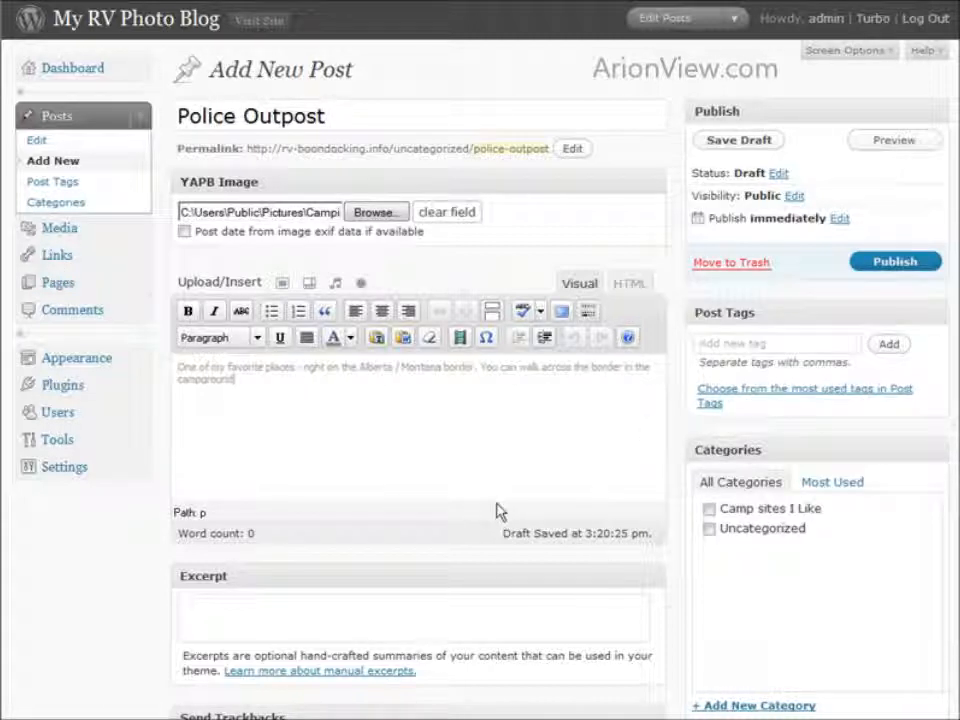
# Assign the post to the Camp sites I Like category, review its discussion and SEO options, and publish it
pyautogui.click(712, 513)
pyautogui.scroll(-15, 510, 545)
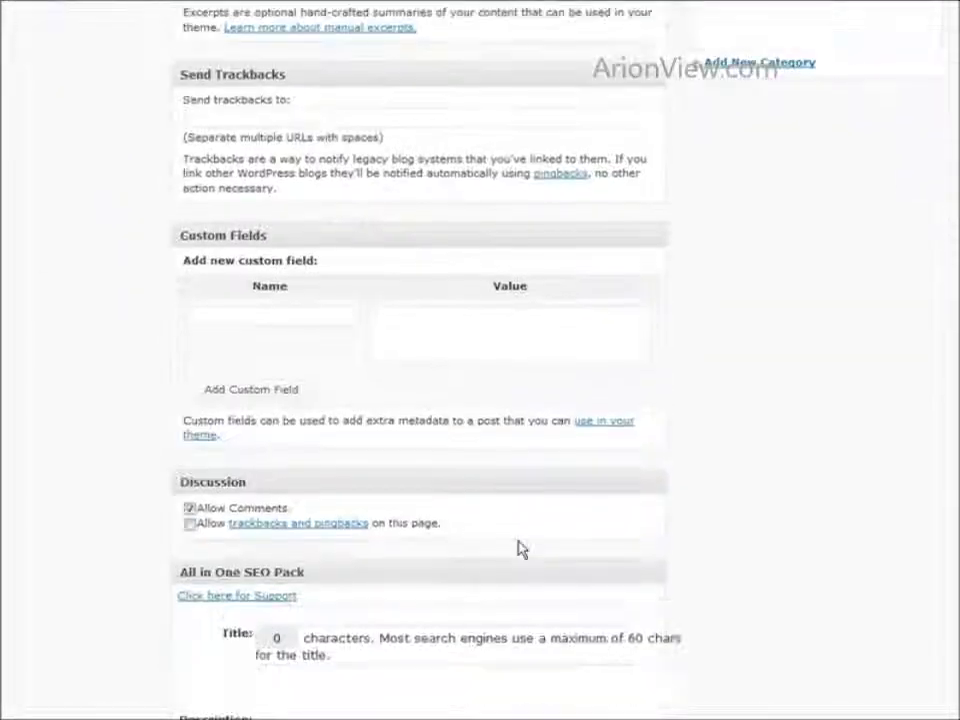
pyautogui.scroll(-1, 519, 539)
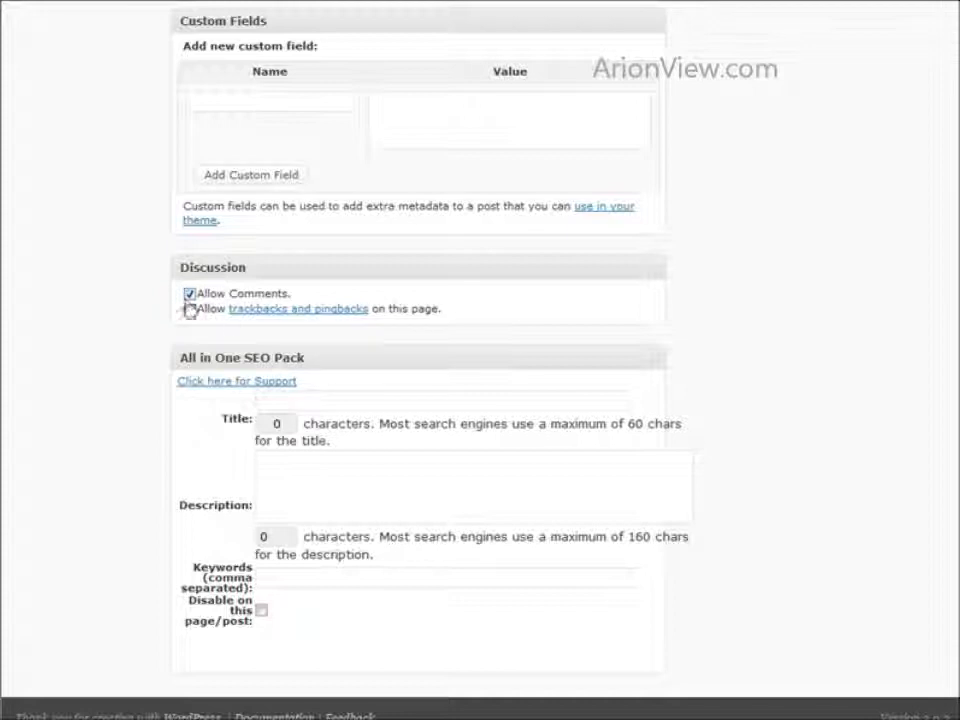
pyautogui.scroll(-1, 348, 360)
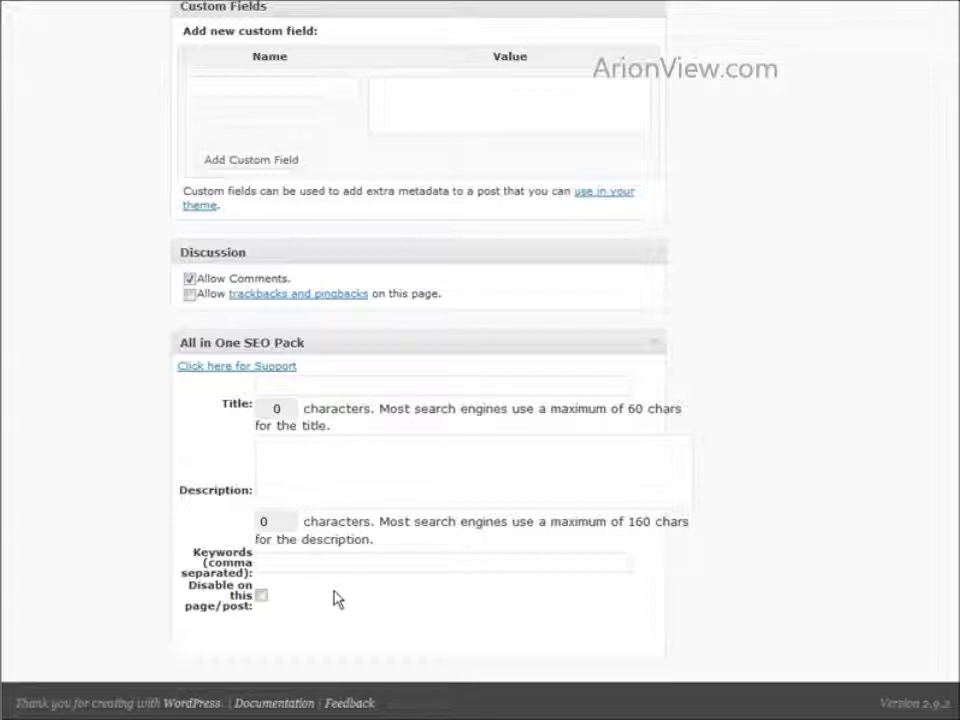
pyautogui.scroll(15, 418, 592)
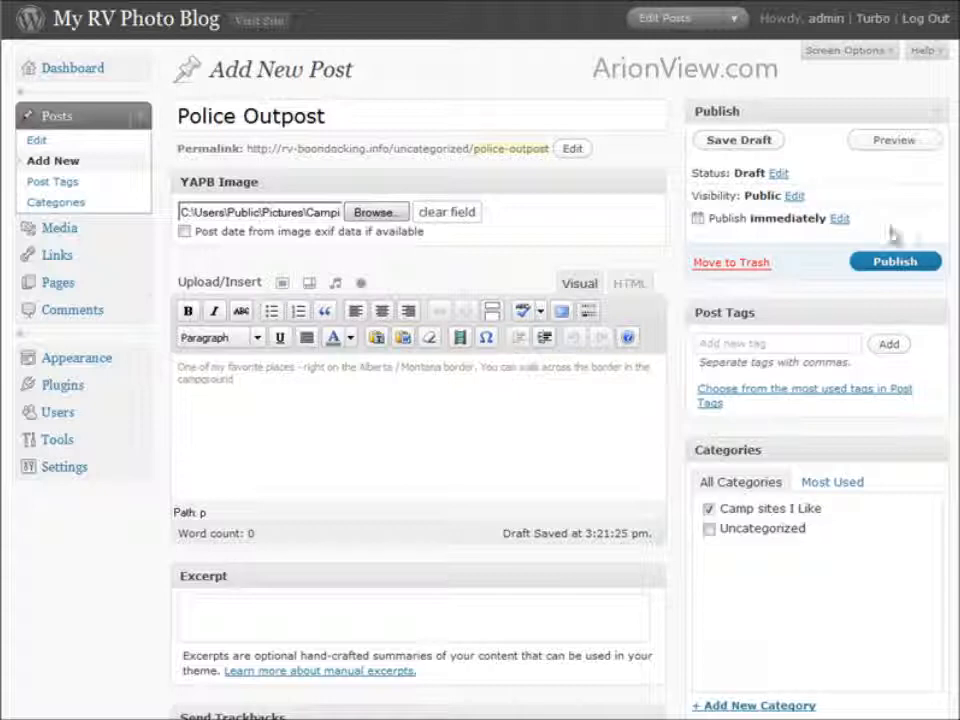
pyautogui.click(892, 263)
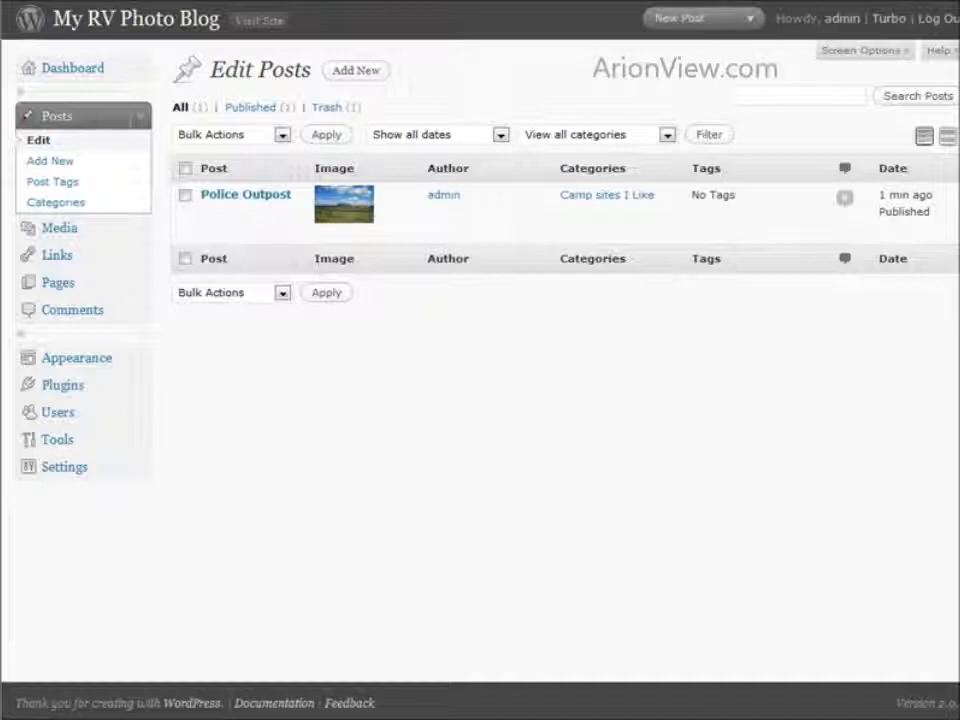
# Visit the live blog and check the published Police Outpost post and its photo
pyautogui.click(260, 24)
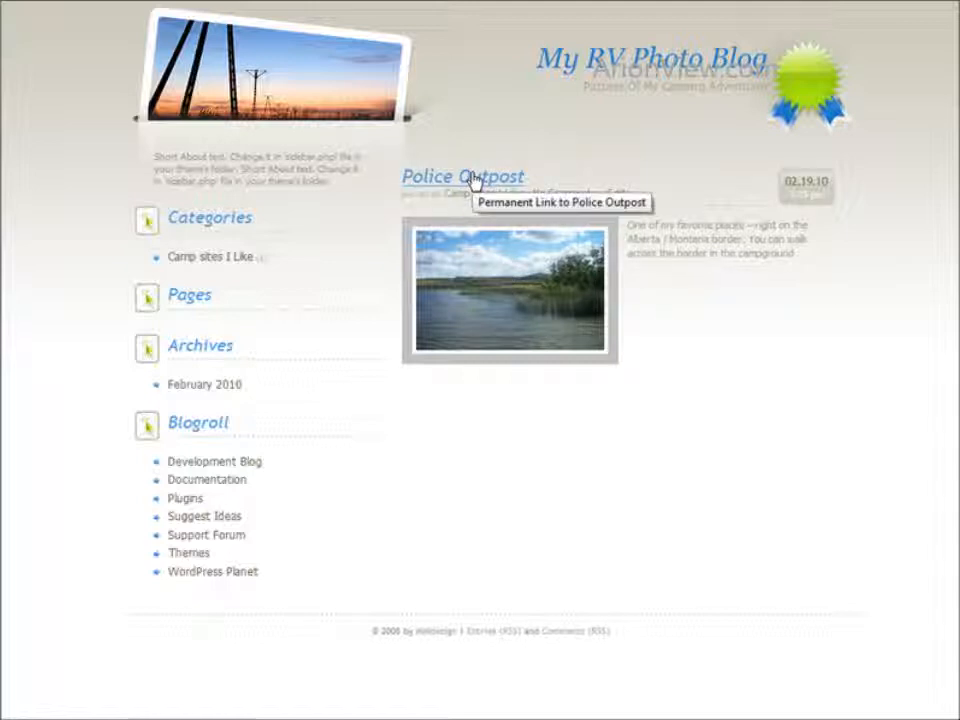
pyautogui.click(500, 277)
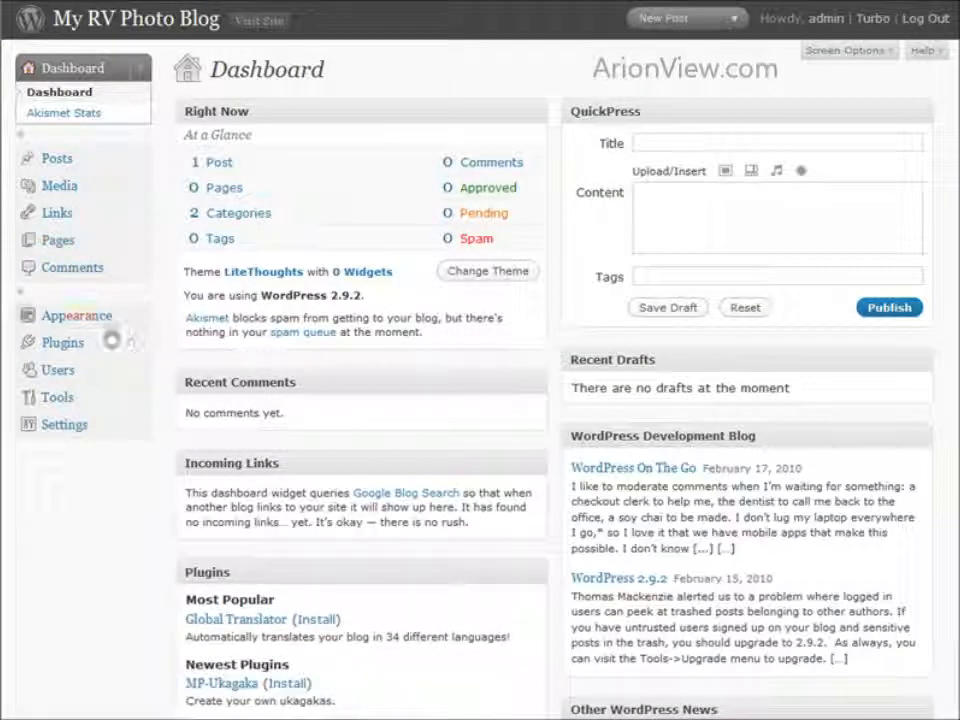
# Add the Categories widget to Sidebar 1 with its default options and save it
pyautogui.click(84, 318)
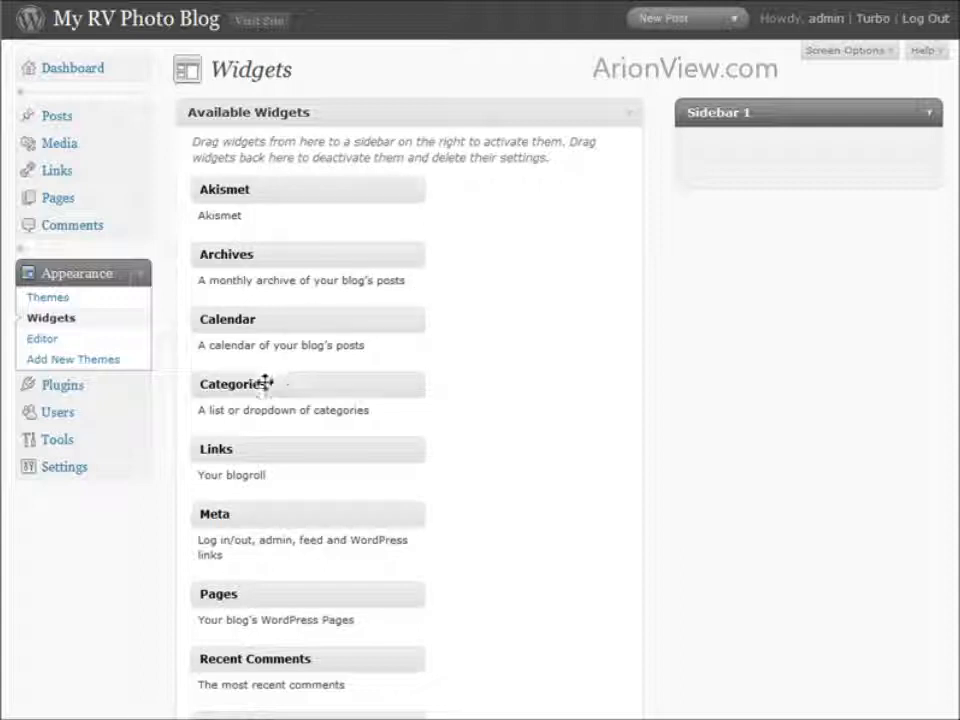
pyautogui.moveTo(280, 384); pyautogui.dragTo(785, 150)
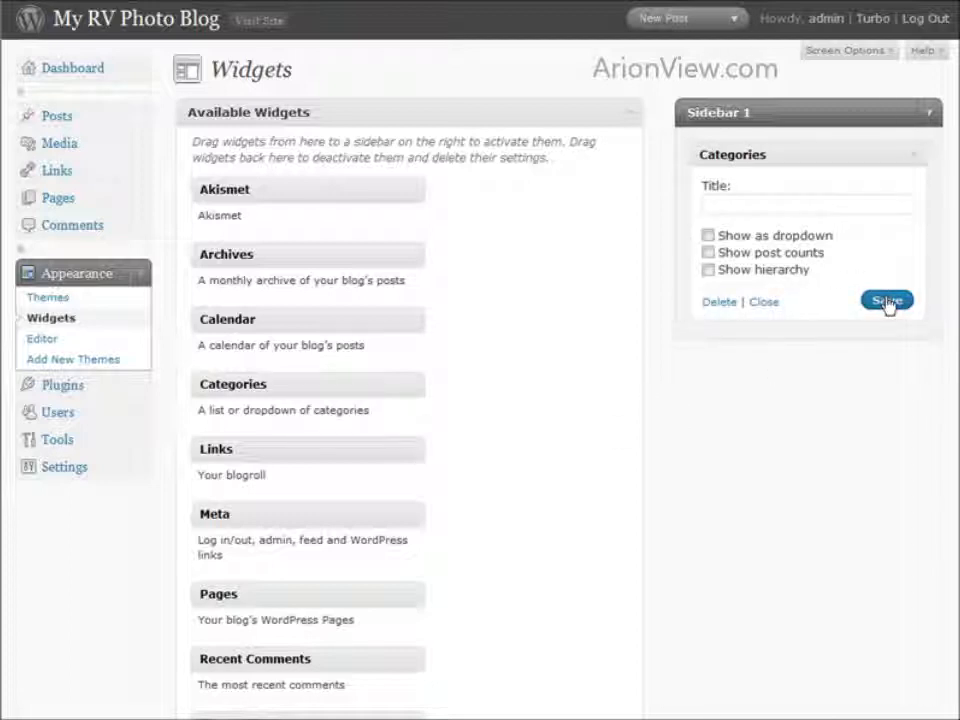
pyautogui.click(751, 203)
pyautogui.click(890, 300)
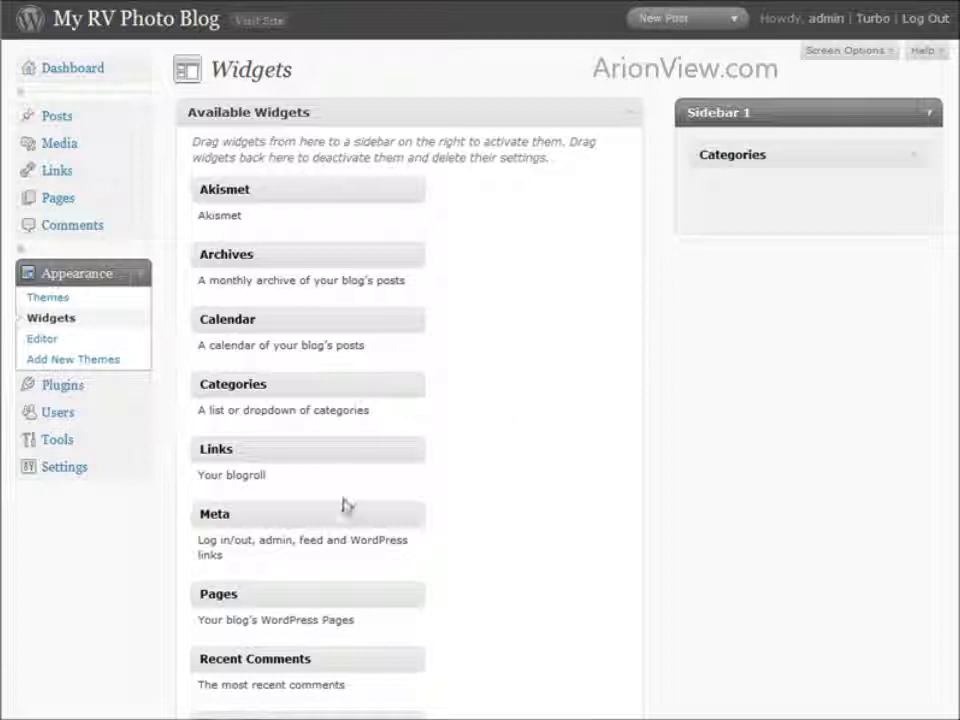
# Add a Recent Posts widget titled "Recent Photos" to Sidebar 1, showing 10 posts, and save it
pyautogui.scroll(-2, 376, 497)
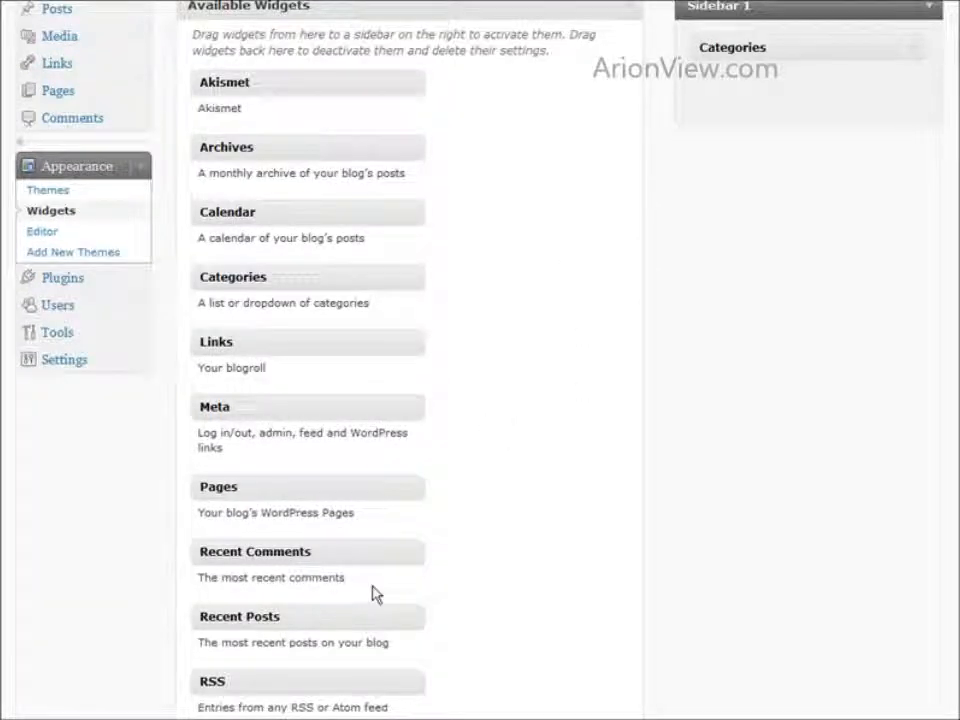
pyautogui.moveTo(253, 622); pyautogui.dragTo(754, 79)
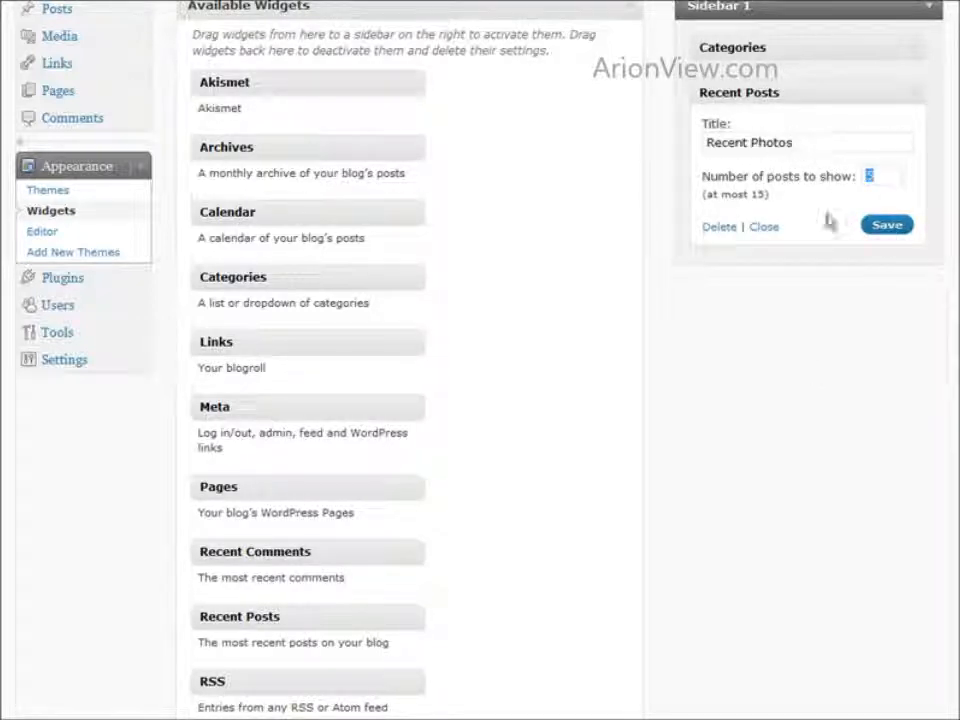
pyautogui.write('10')
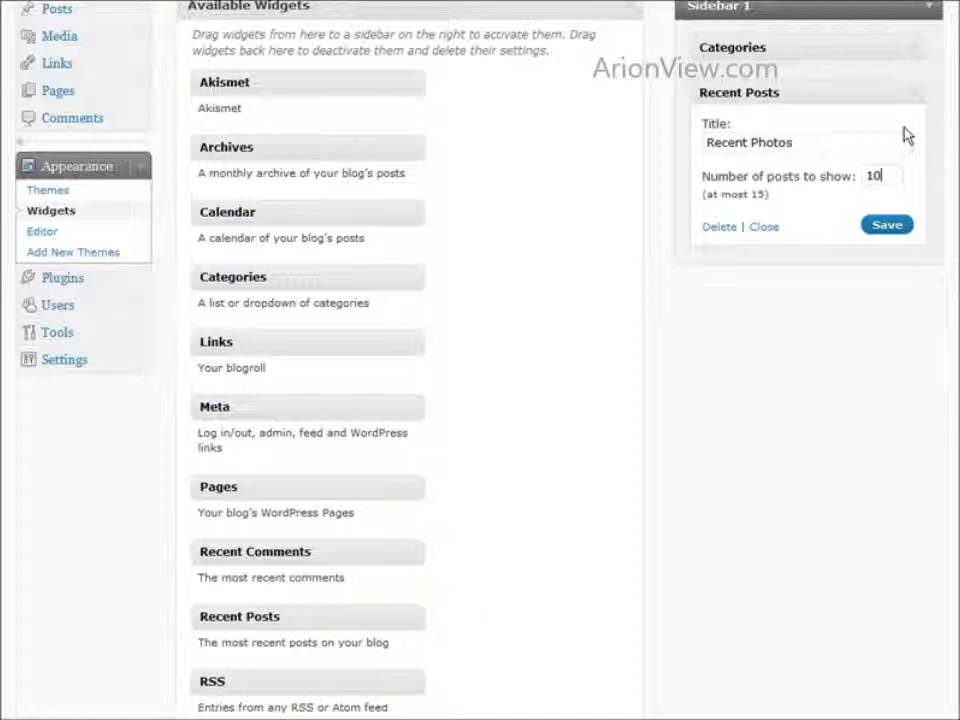
pyautogui.click(878, 226)
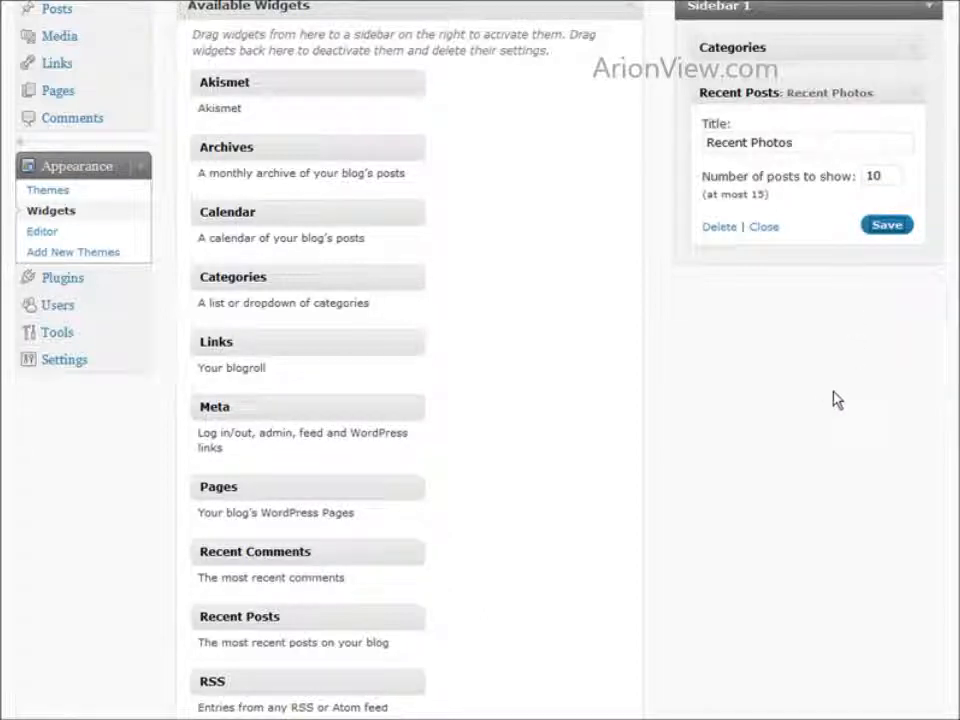
pyautogui.click(771, 236)
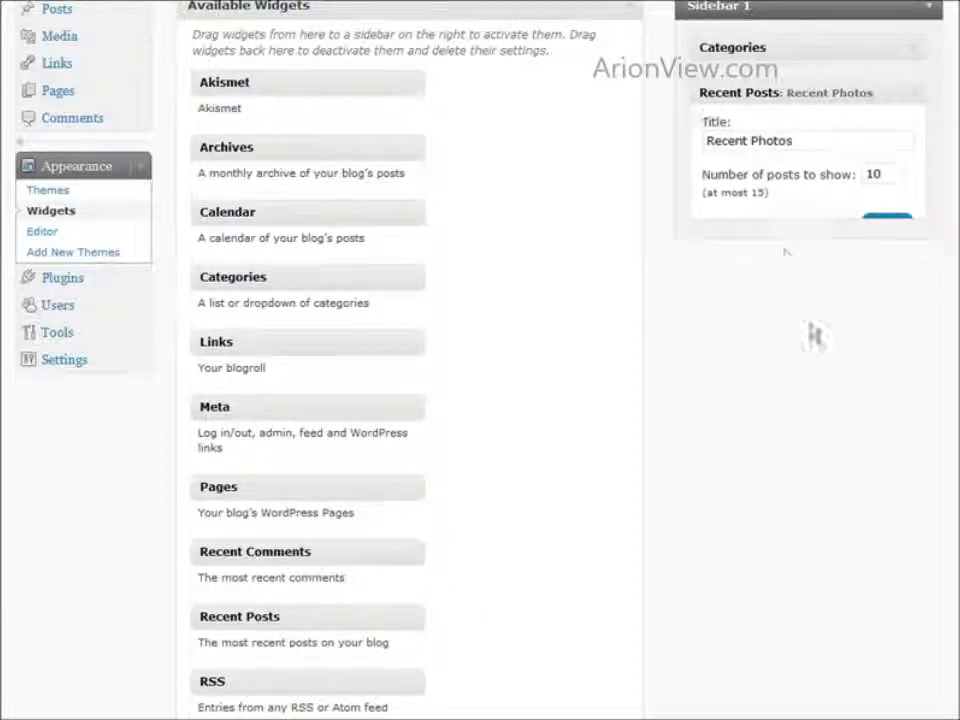
pyautogui.scroll(2, 824, 524)
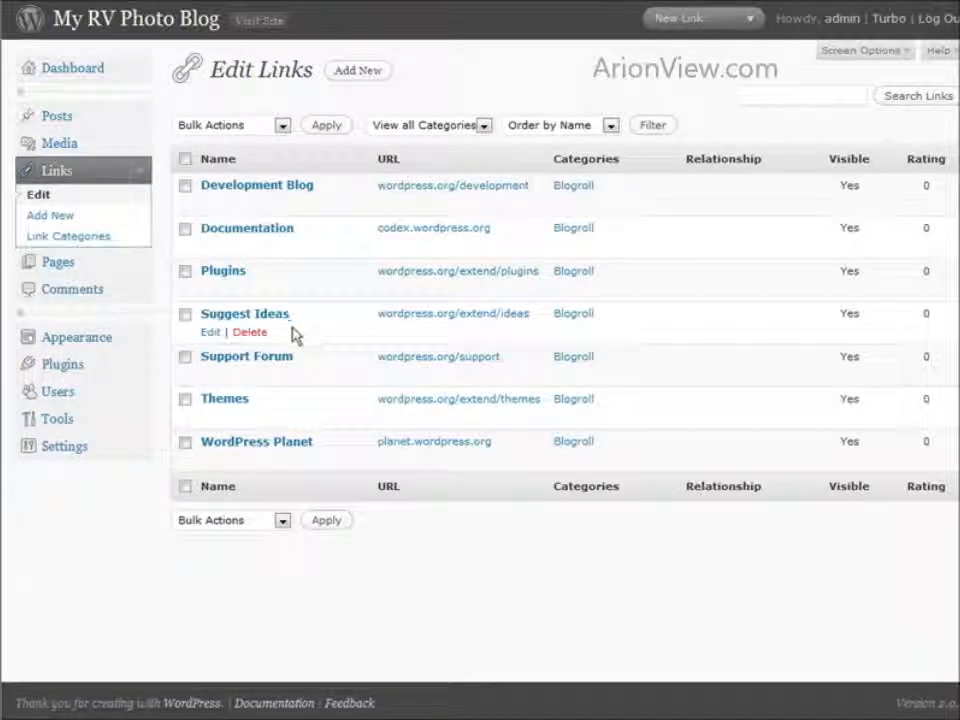
# Delete all the default Blogroll links in one bulk action
pyautogui.click(184, 160)
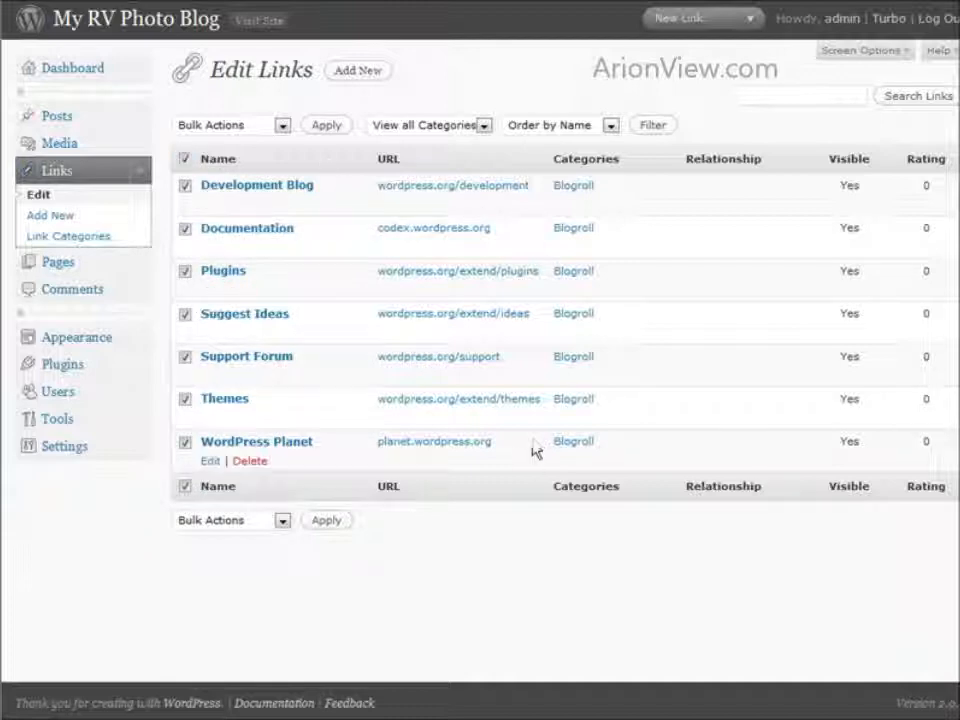
pyautogui.click(281, 522)
pyautogui.click(268, 557)
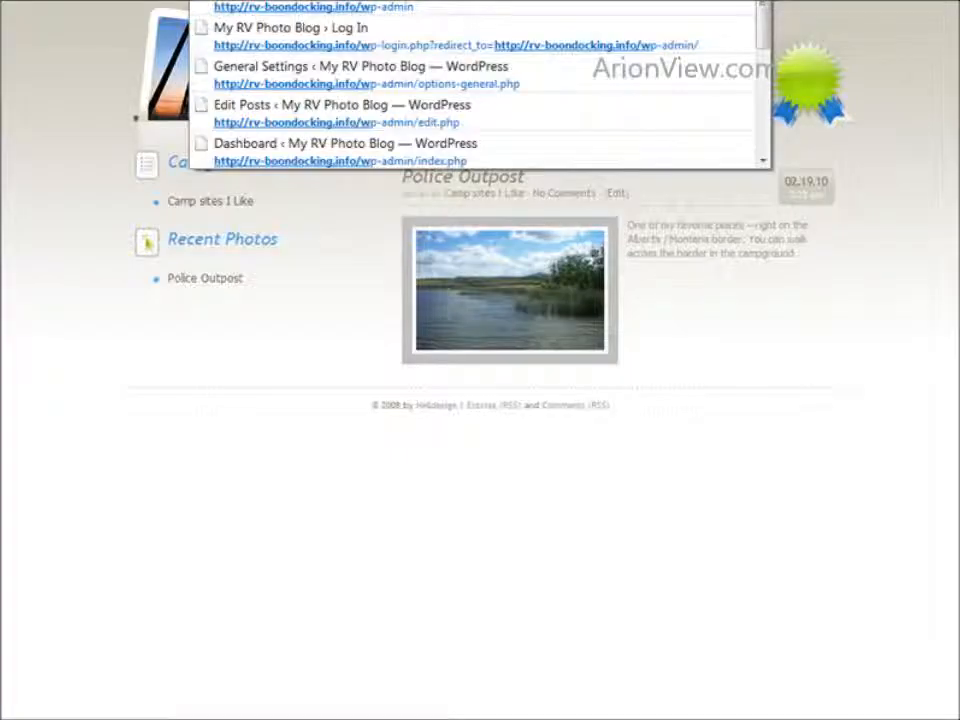
# Return from the live blog to the WordPress admin dashboard and open the Links section
pyautogui.click(340, 6)
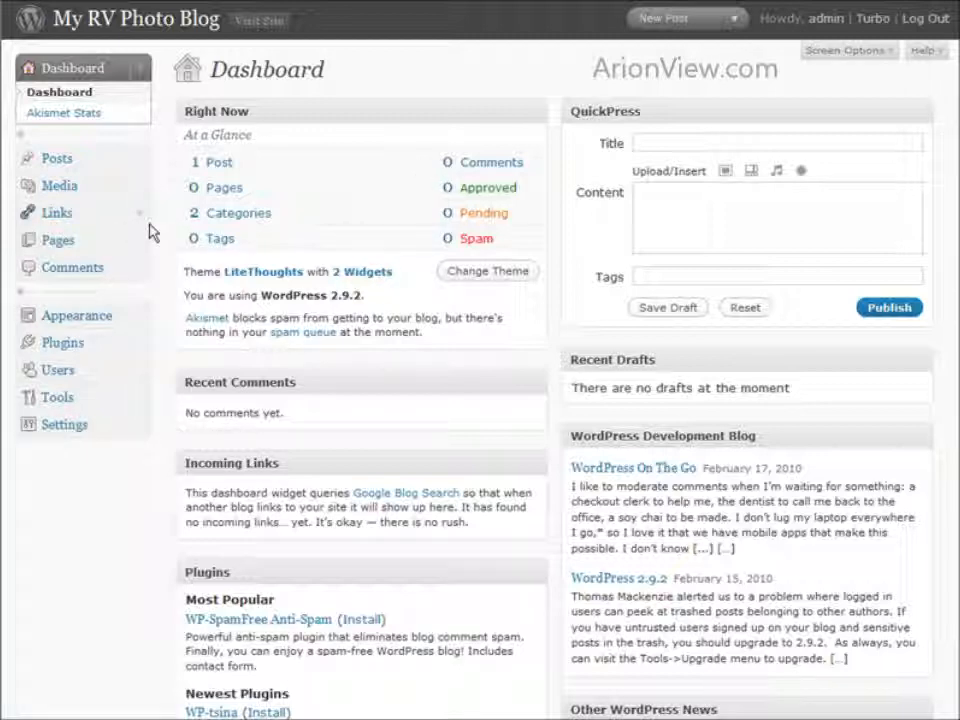
pyautogui.click(62, 214)
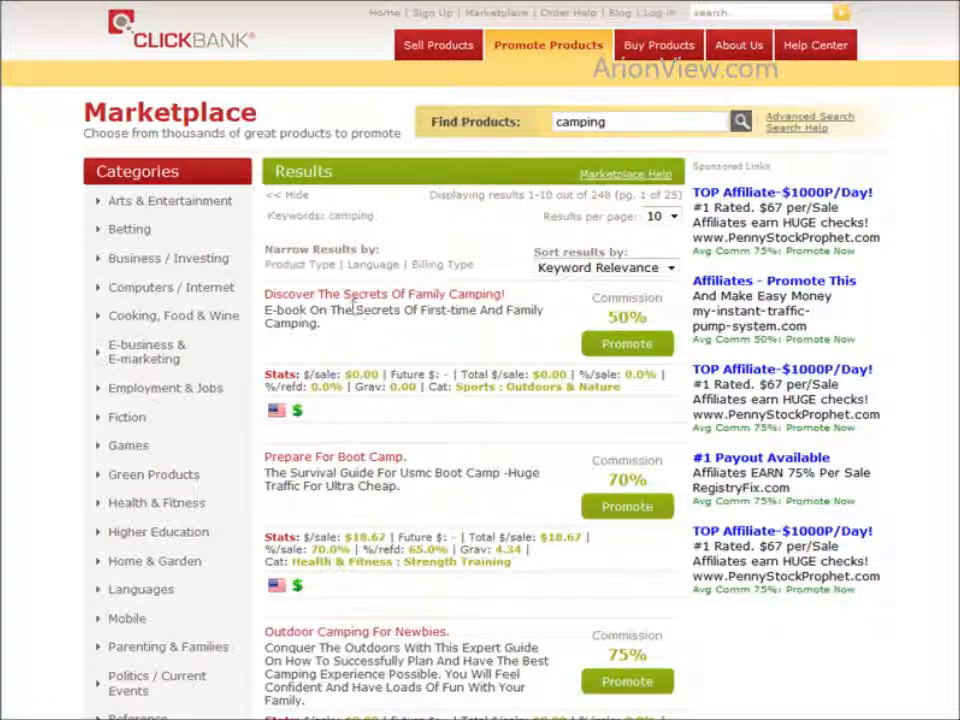
# Generate a ClickBank HopLink for the "Discover The Secrets Of Family Camping!" product using the affiliate account nickname, without a tracking ID
pyautogui.click(637, 345)
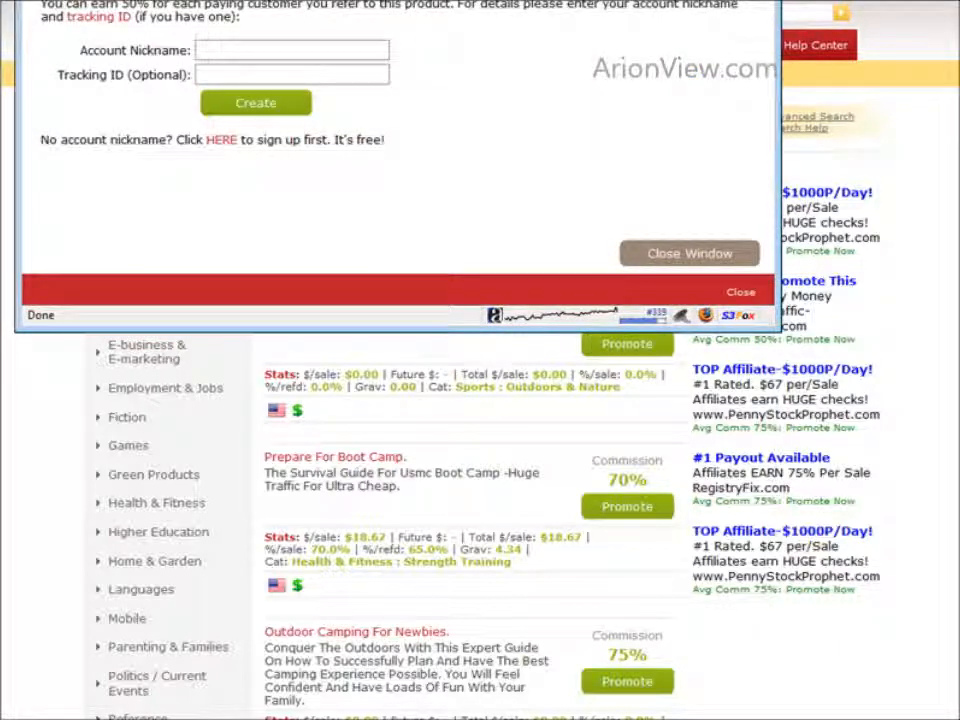
pyautogui.moveTo(200, 0); pyautogui.dragTo(199, 97)
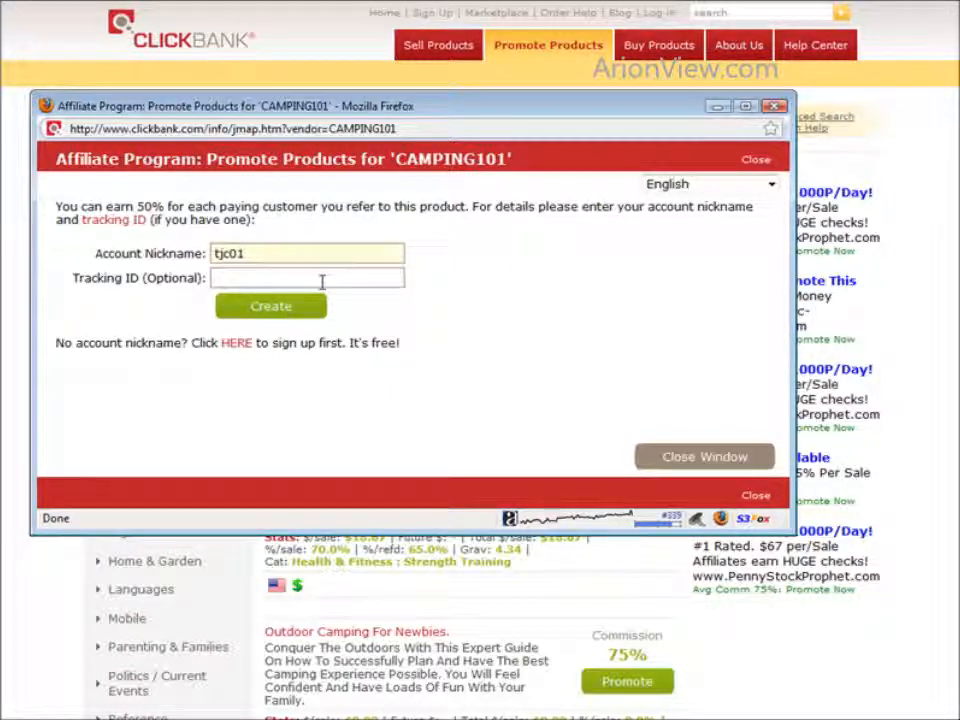
pyautogui.click(299, 313)
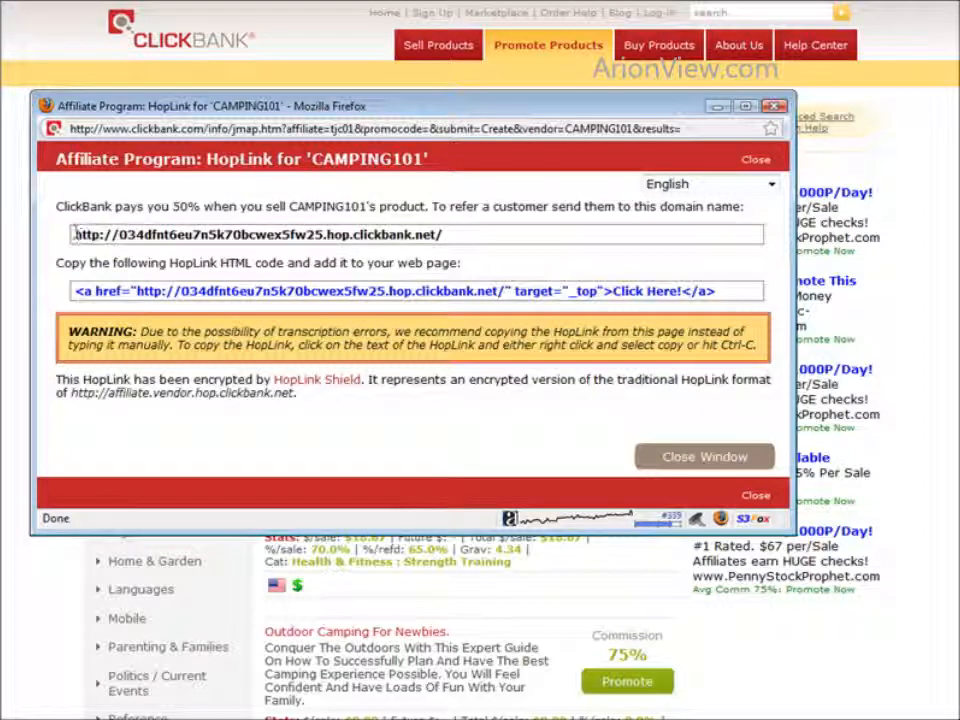
# Copy the plain HopLink URL for the CAMPING101 product and close the affiliate program window
pyautogui.moveTo(74, 234); pyautogui.dragTo(465, 245)
pyautogui.rightClick(411, 232)
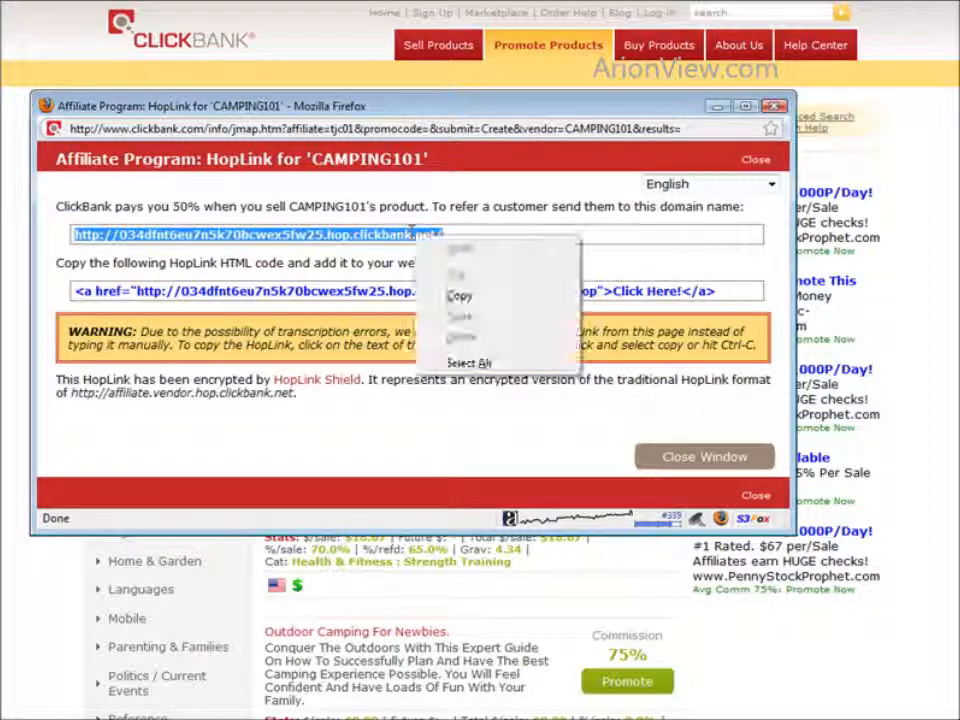
pyautogui.click(472, 297)
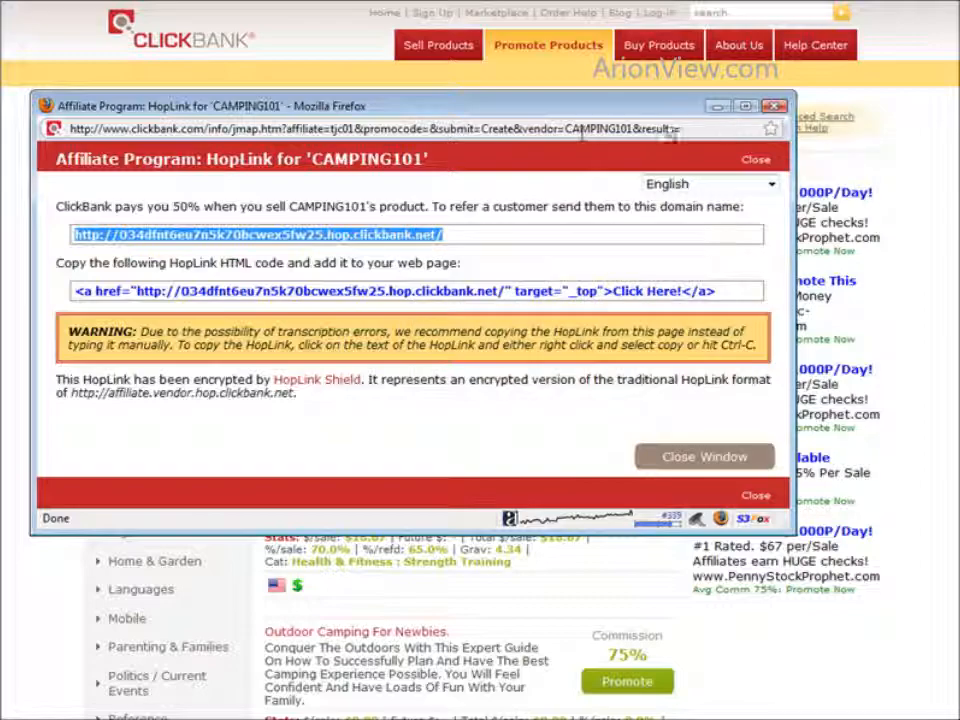
pyautogui.click(776, 106)
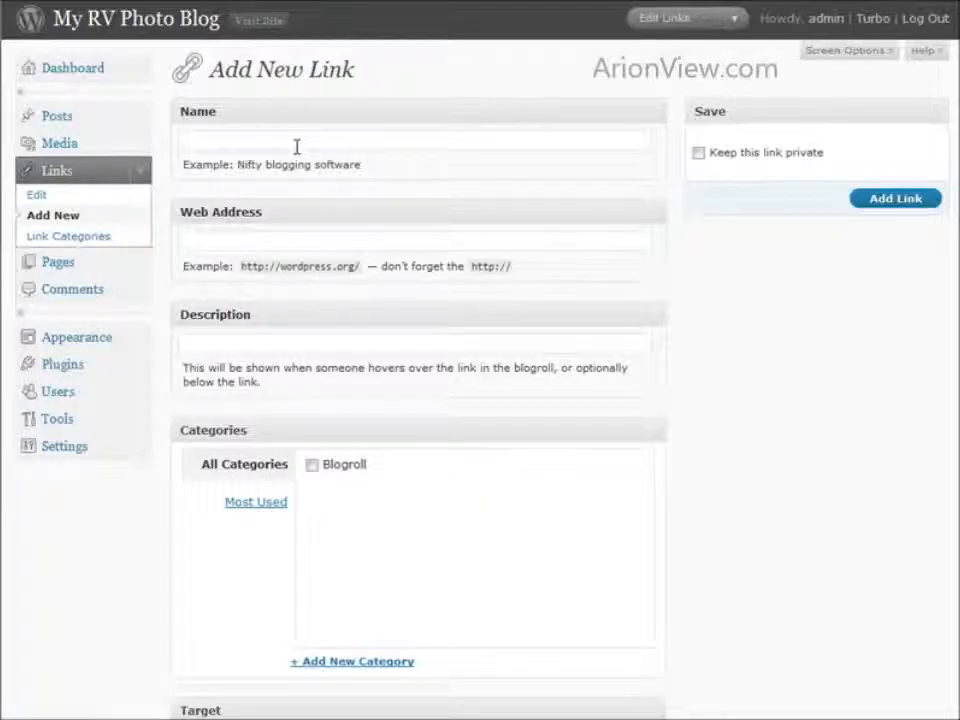
# In the new WordPress link, enter the name "Family Camping EBook" and paste the copied HopLink as its web address
pyautogui.click(297, 147)
pyautogui.write('Fu')
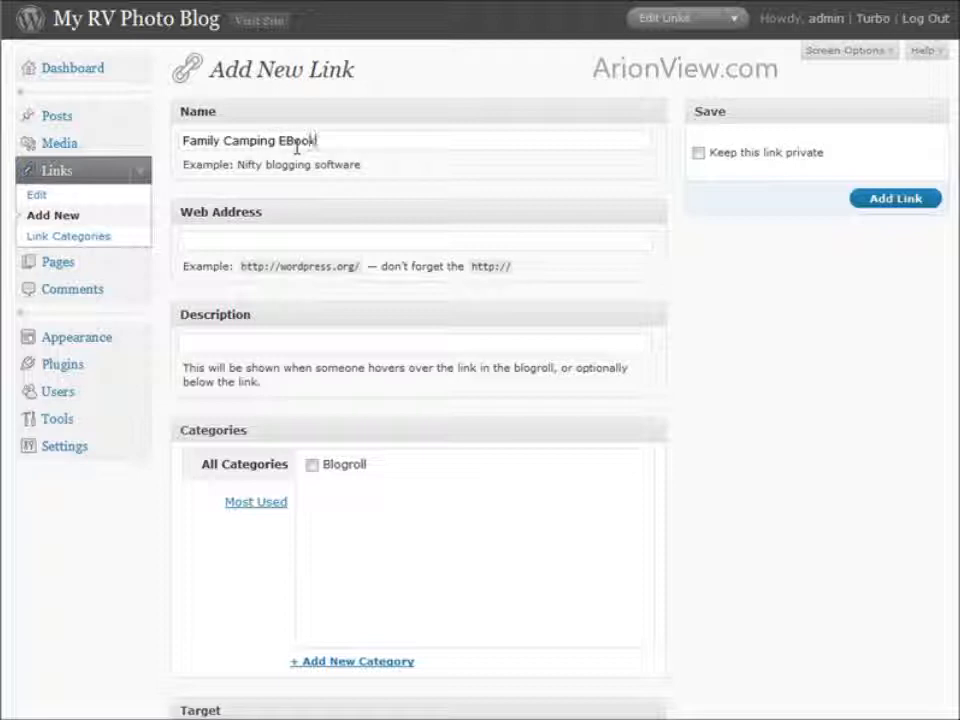
pyautogui.click(248, 240)
pyautogui.rightClick(249, 241)
pyautogui.click(300, 319)
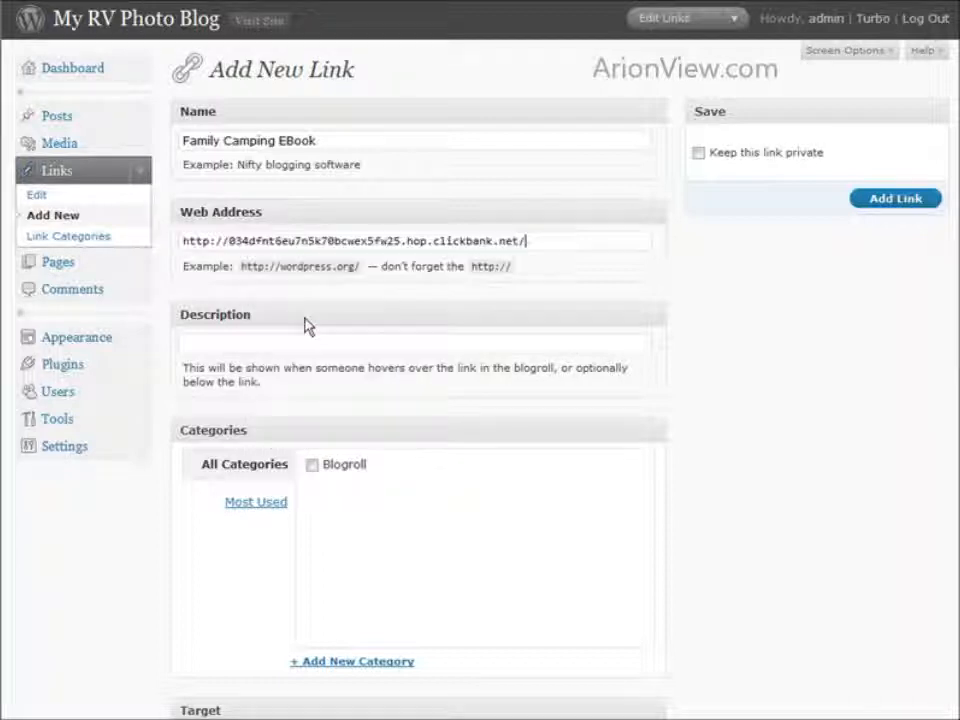
# Set the new link's target to _blank so it opens in a new window or tab, and add the link
pyautogui.scroll(-1, 330, 345)
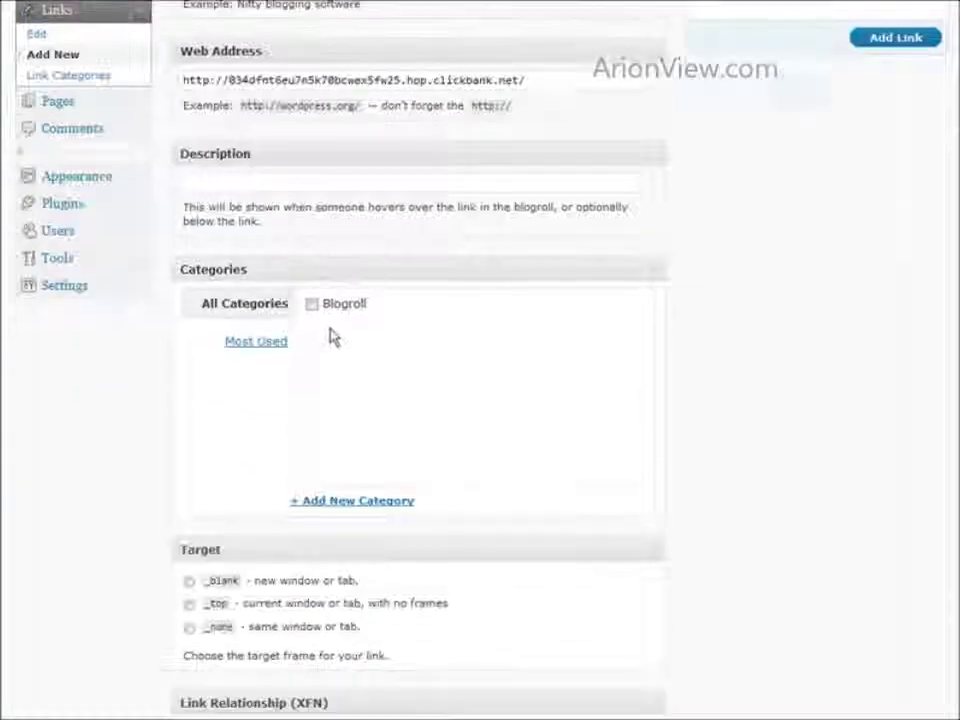
pyautogui.scroll(-7, 333, 203)
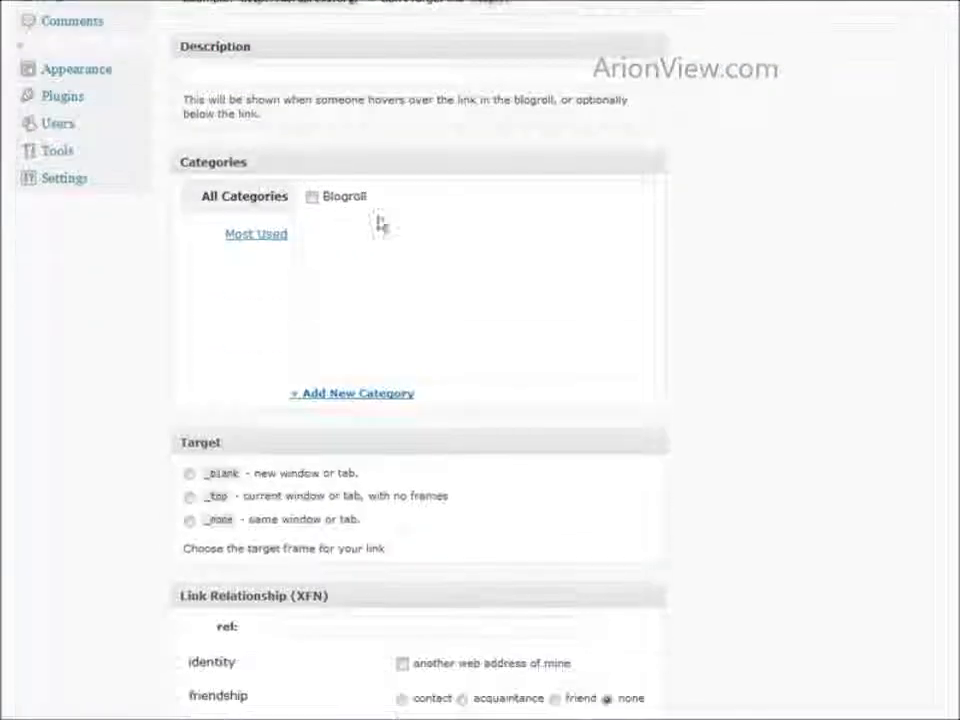
pyautogui.click(190, 206)
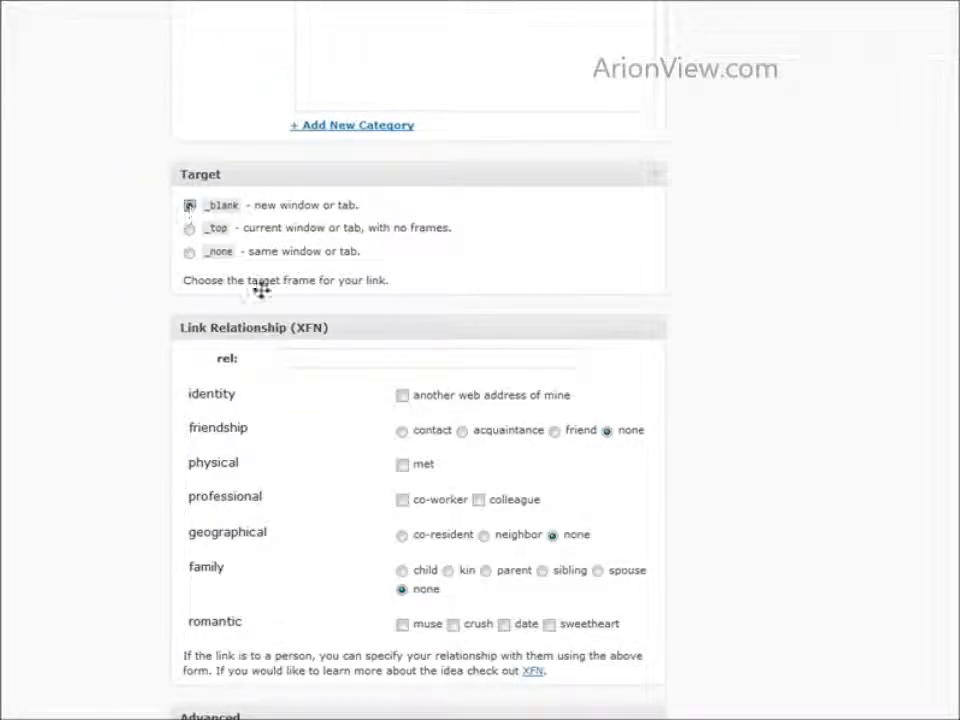
pyautogui.scroll(-8, 363, 402)
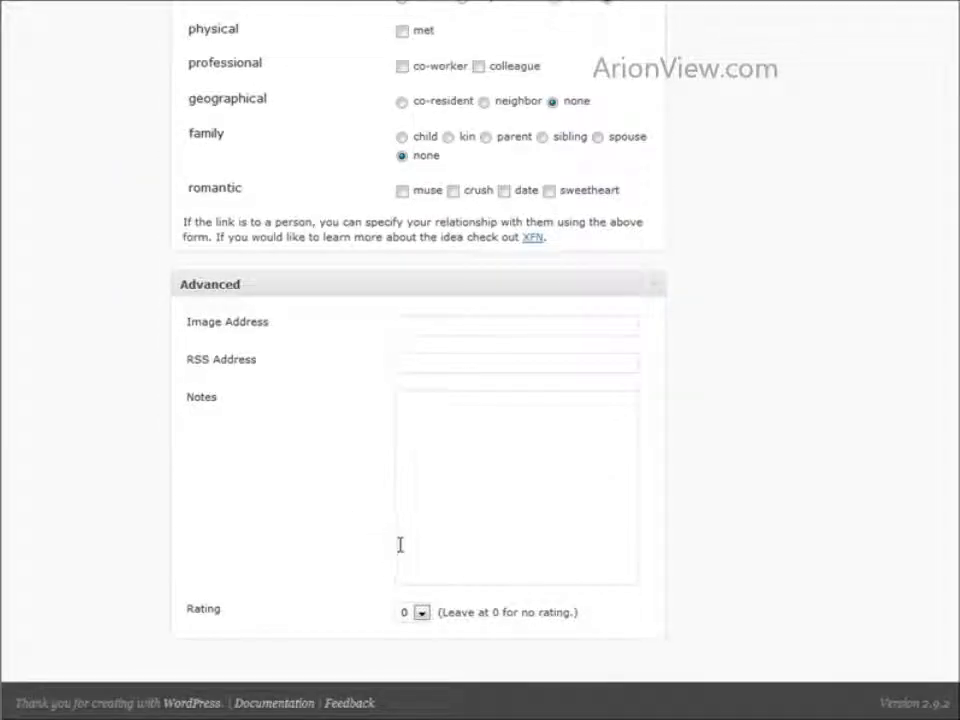
pyautogui.scroll(18, 410, 551)
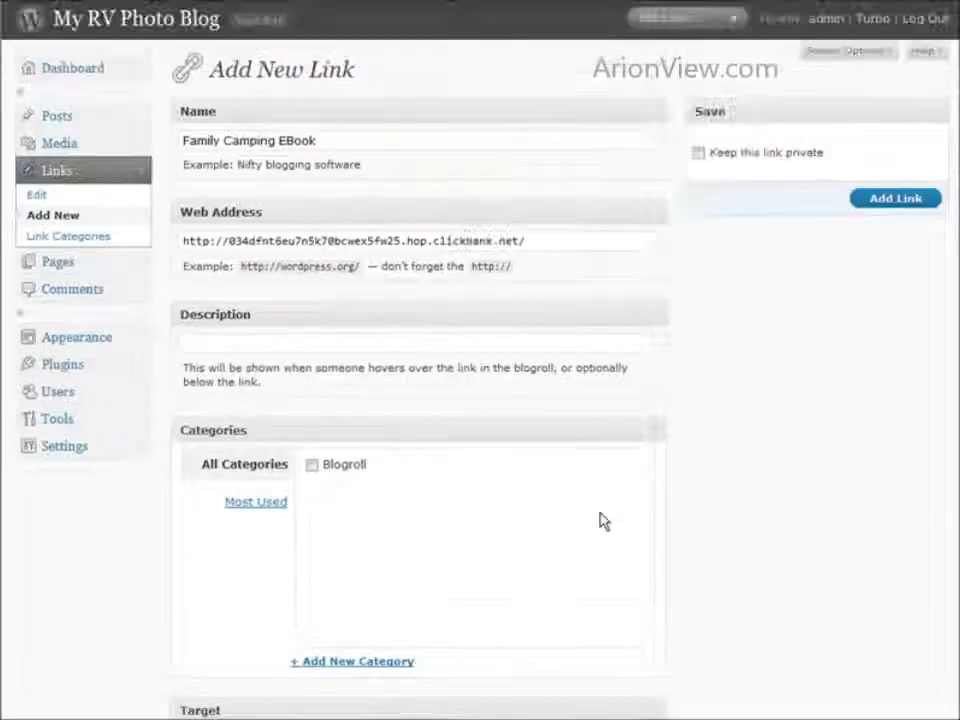
pyautogui.click(880, 202)
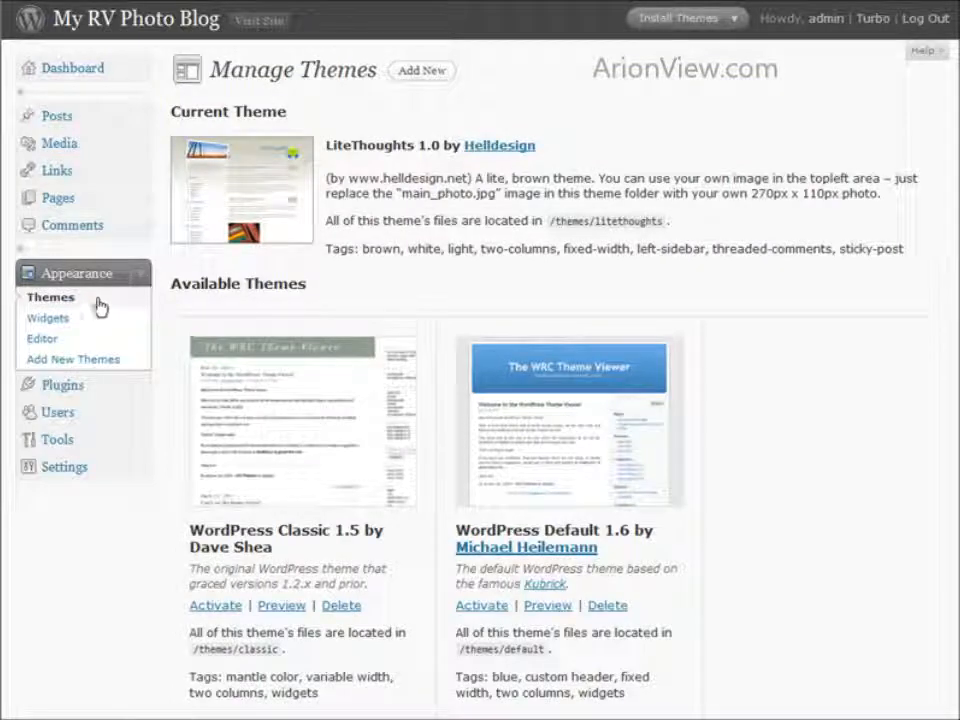
# Add the Links widget to Sidebar 1 with its default All Links options and save it
pyautogui.click(45, 318)
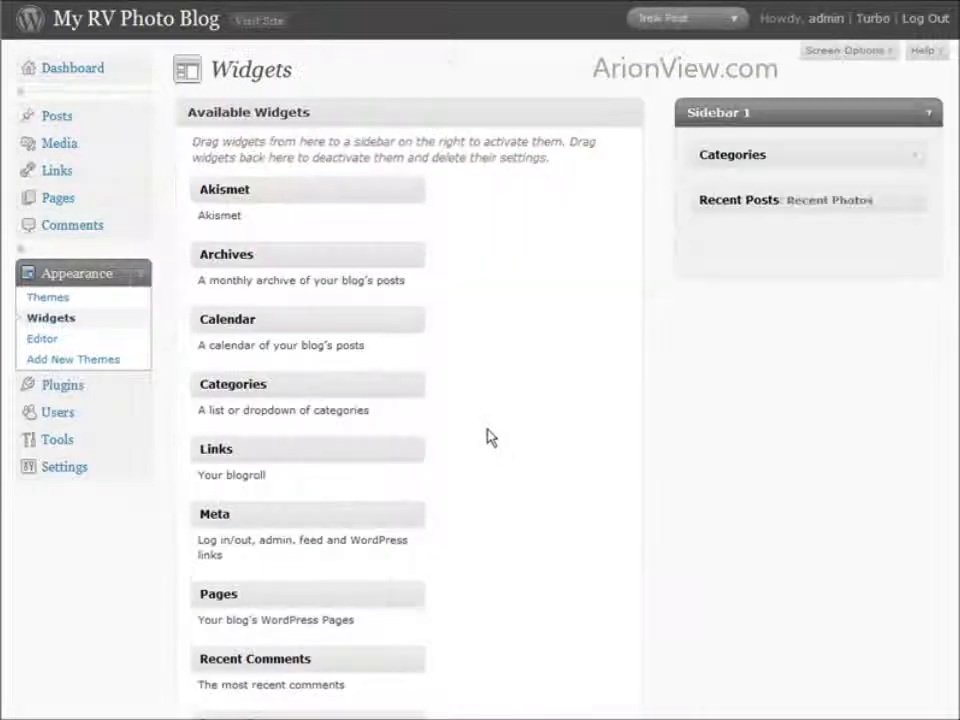
pyautogui.scroll(-3, 443, 407)
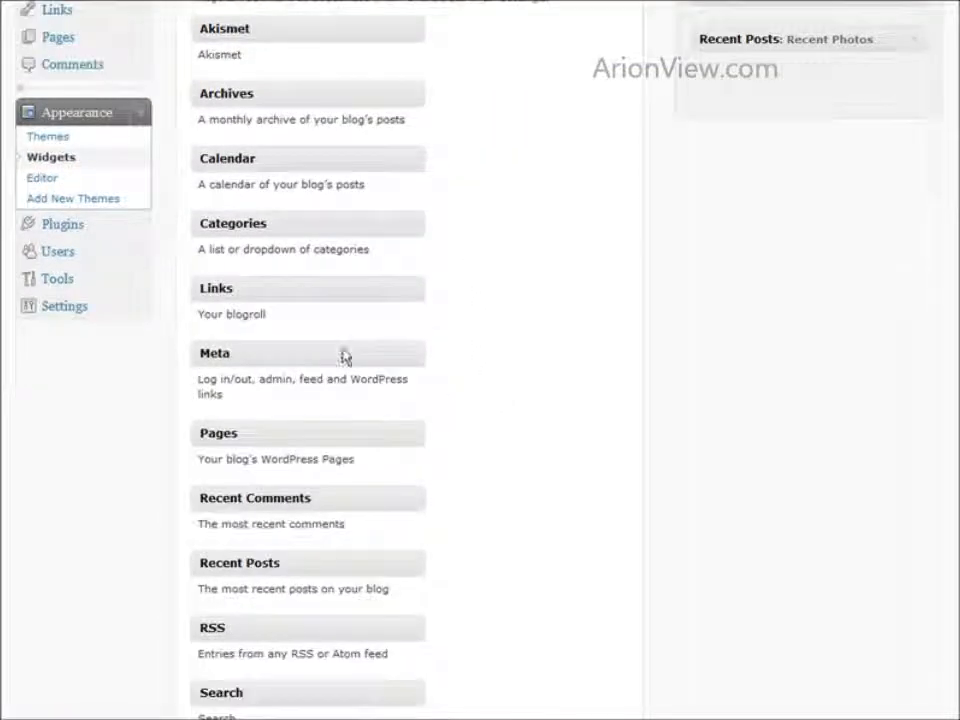
pyautogui.moveTo(216, 291); pyautogui.dragTo(755, 100)
pyautogui.click(888, 340)
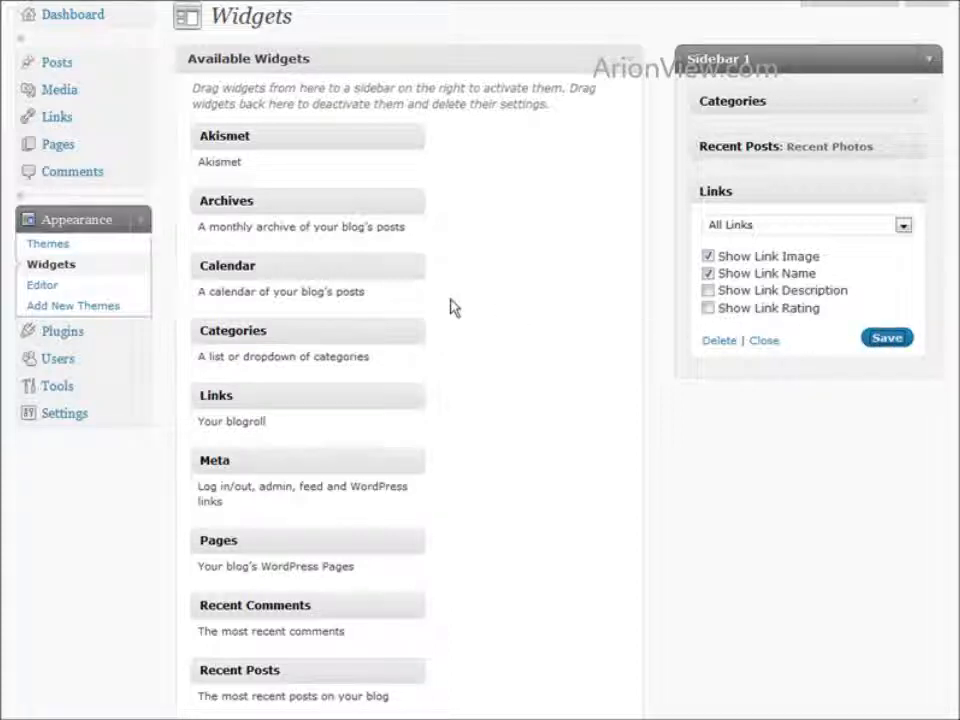
# Create a link category named "Camping Links", leaving its slug and description empty
pyautogui.click(62, 120)
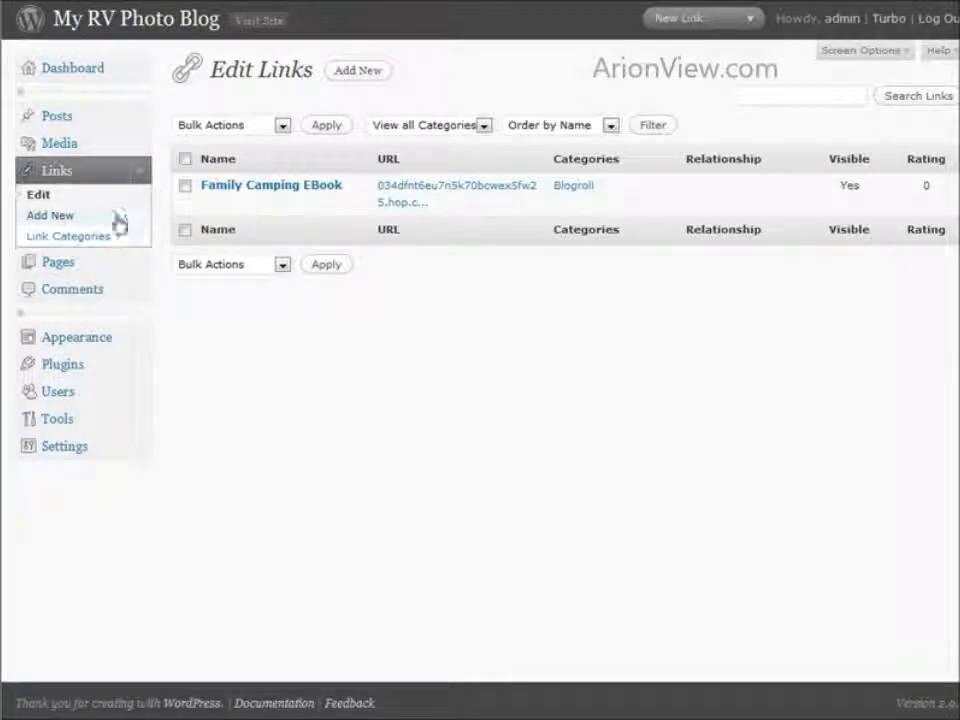
pyautogui.click(78, 243)
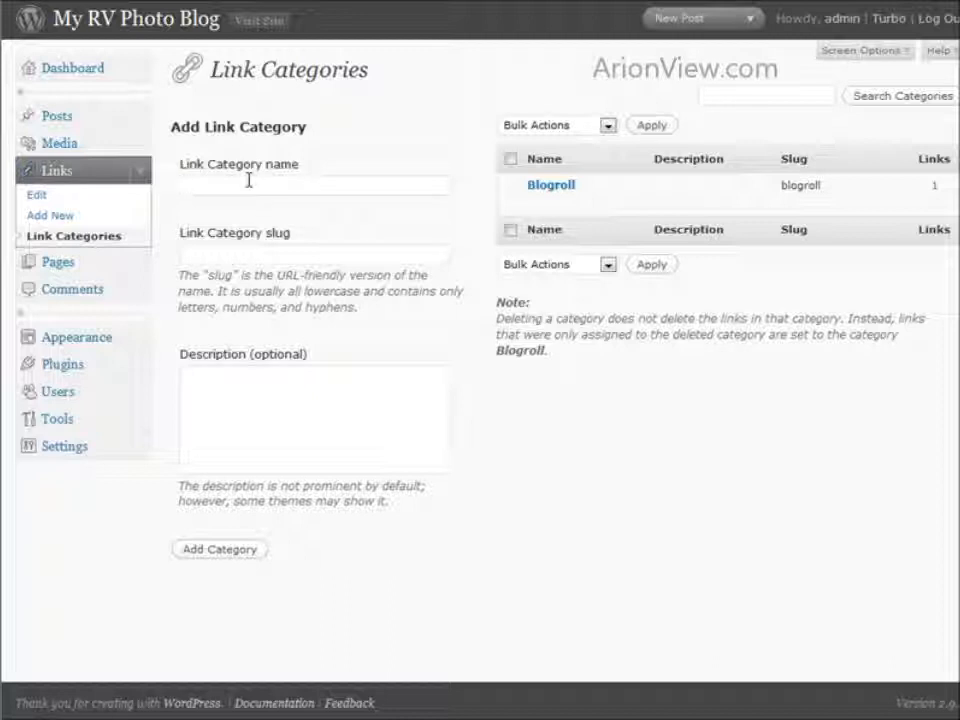
pyautogui.click(248, 181)
pyautogui.write('Camping Links')
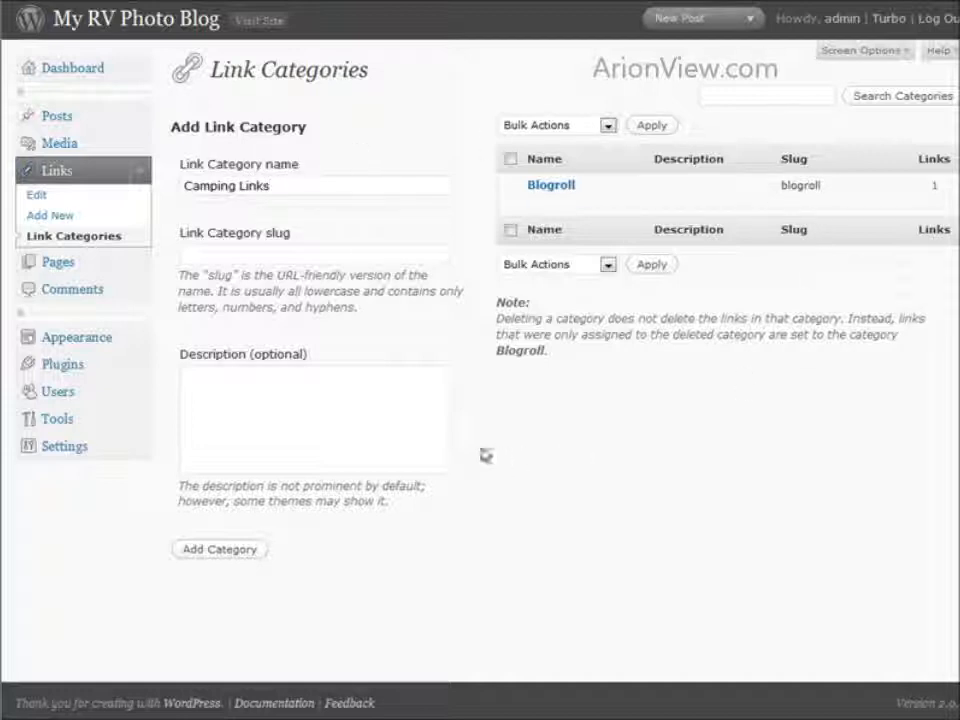
pyautogui.click(221, 551)
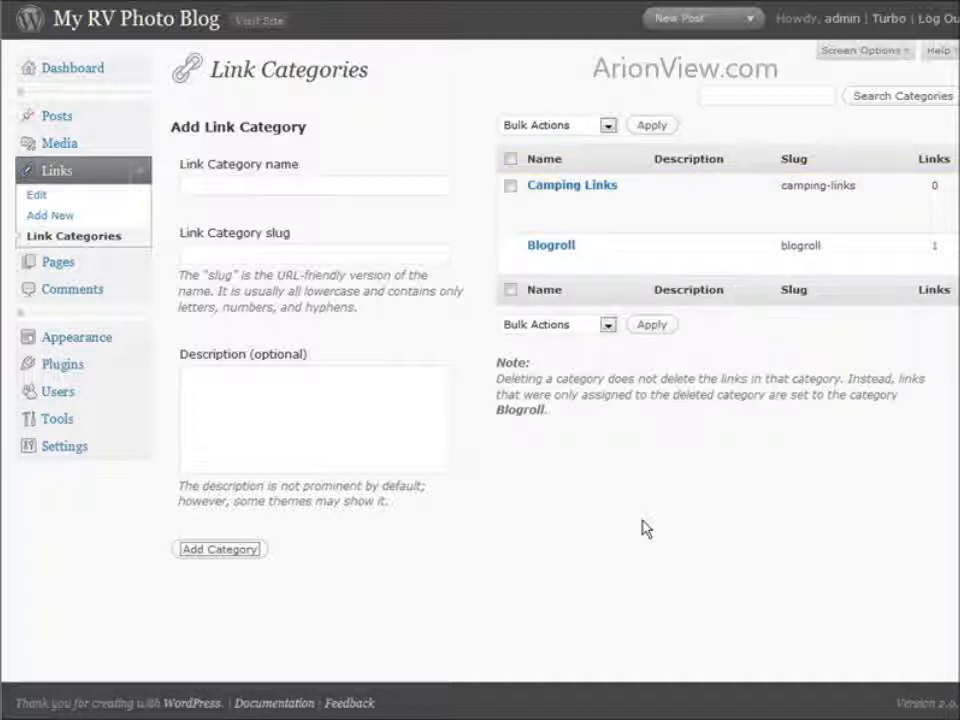
# Move the Family Camping EBook link from the Blogroll category to Camping Links and update it
pyautogui.moveTo(834, 221)
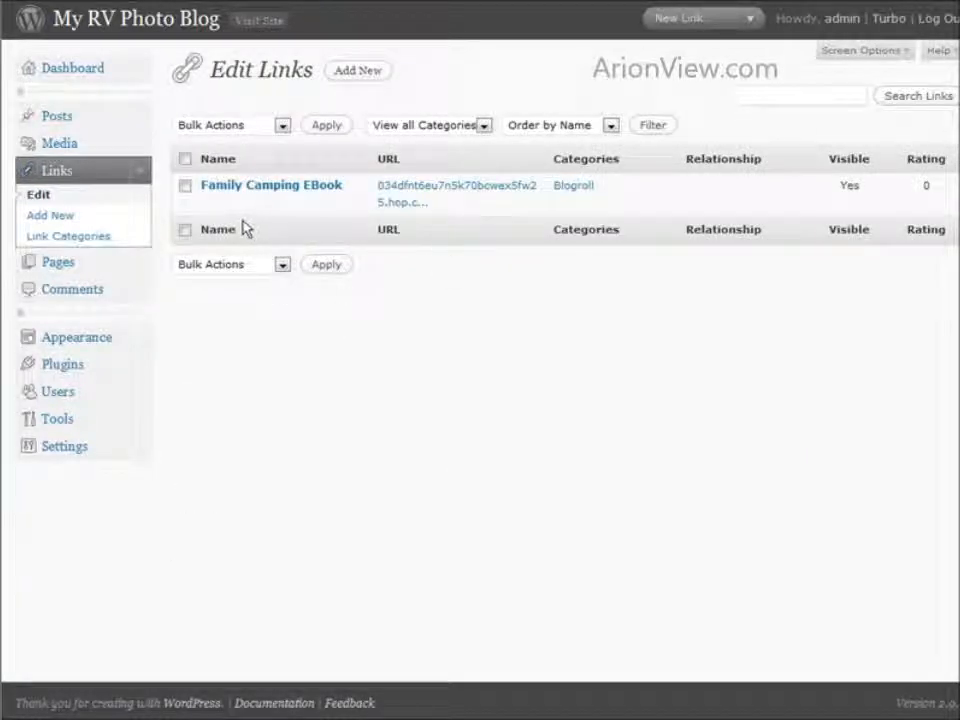
pyautogui.moveTo(217, 210)
pyautogui.click(212, 205)
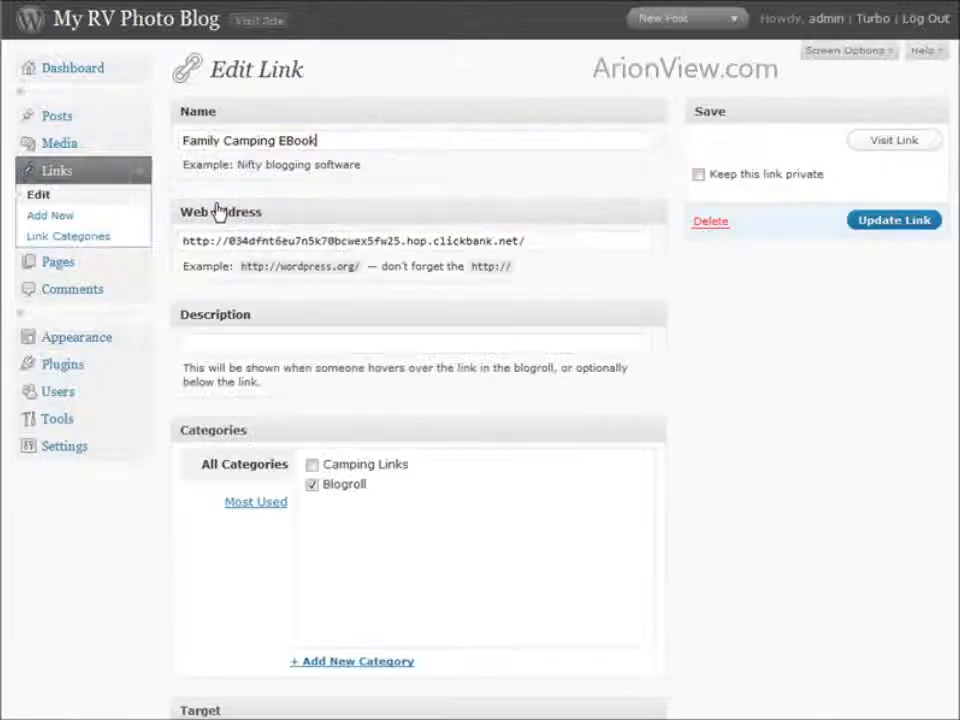
pyautogui.click(312, 484)
pyautogui.click(312, 464)
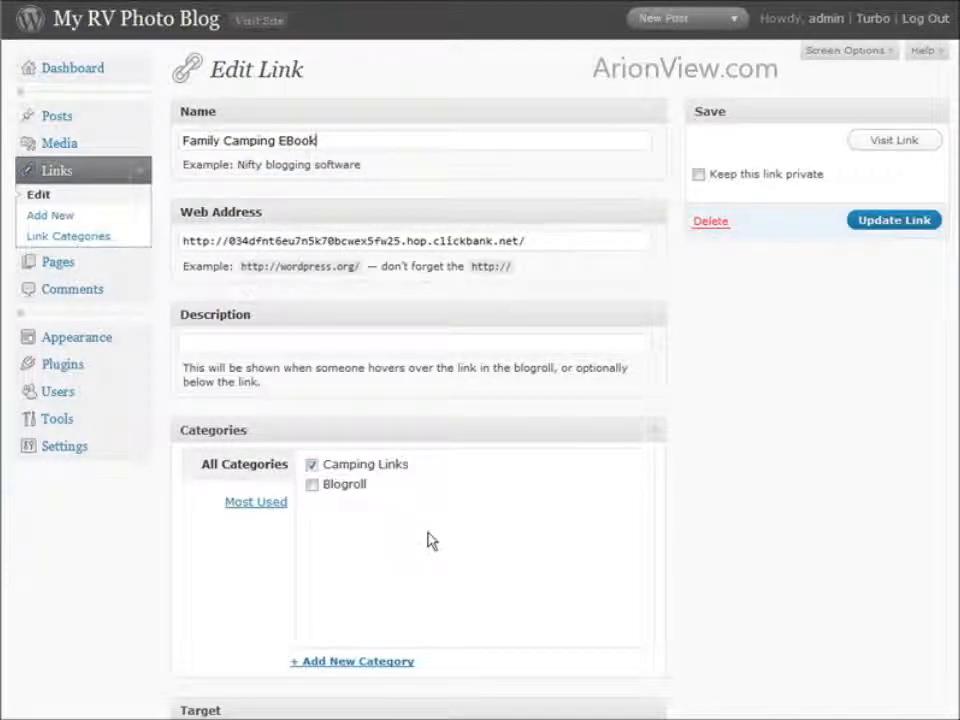
pyautogui.scroll(-5, 430, 538)
pyautogui.scroll(-3, 440, 570)
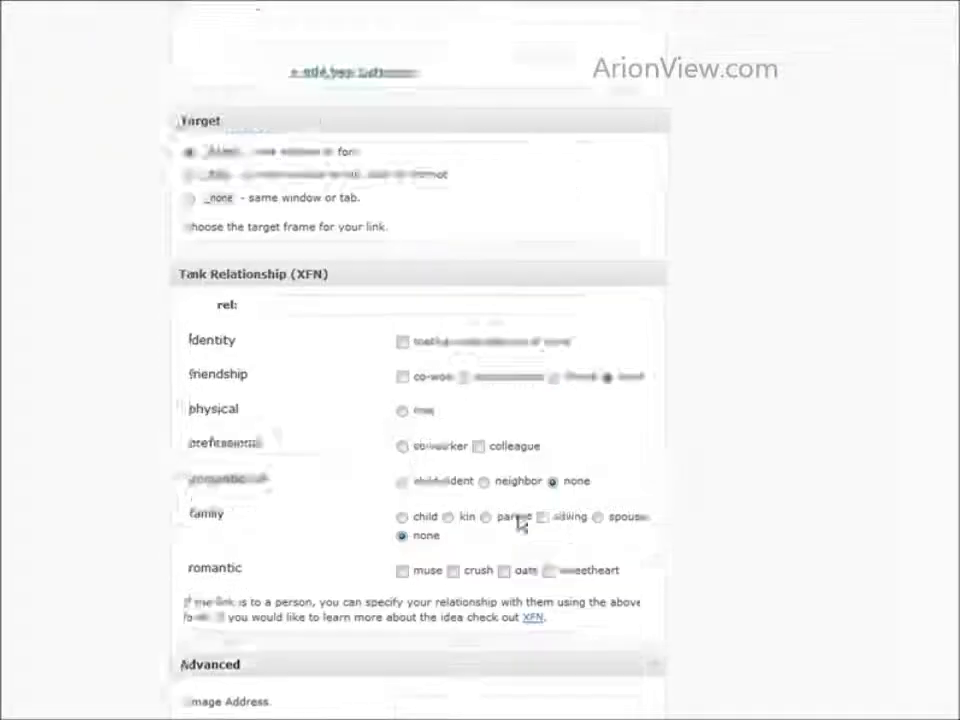
pyautogui.scroll(7, 744, 360)
pyautogui.click(895, 222)
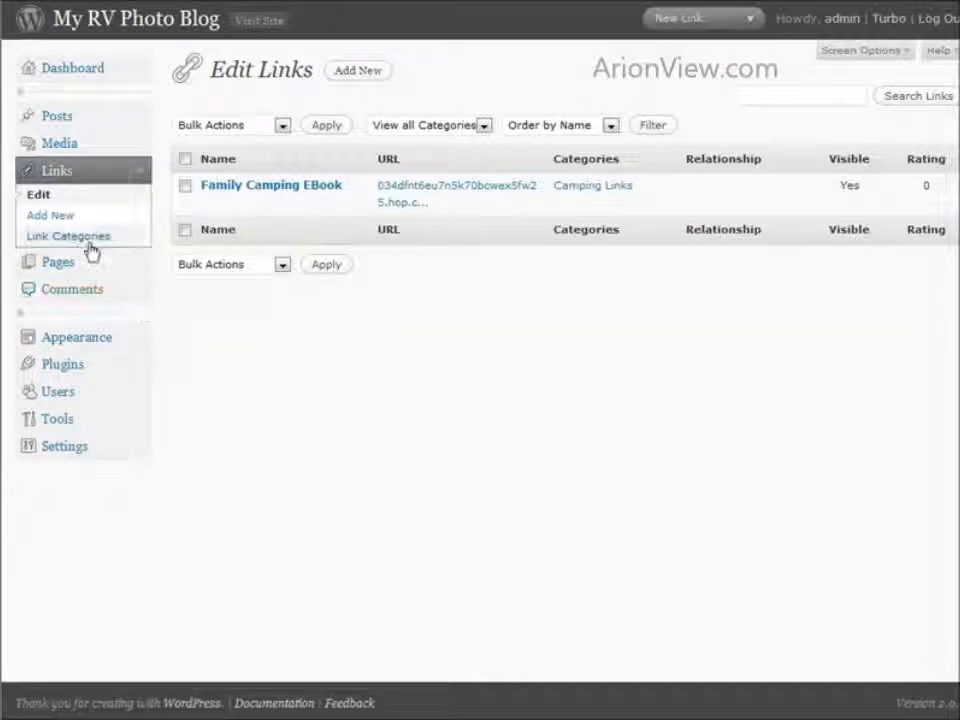
# Set the Links widget in Sidebar 1 to show only the Camping Links category, save it and collapse it
pyautogui.click(90, 346)
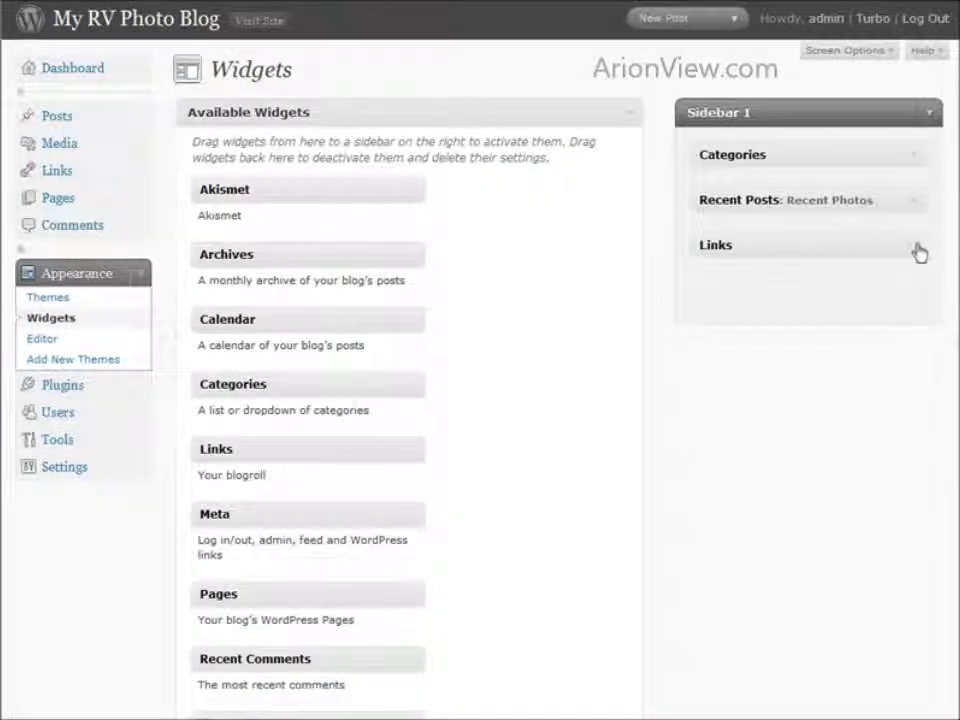
pyautogui.click(919, 253)
pyautogui.click(903, 279)
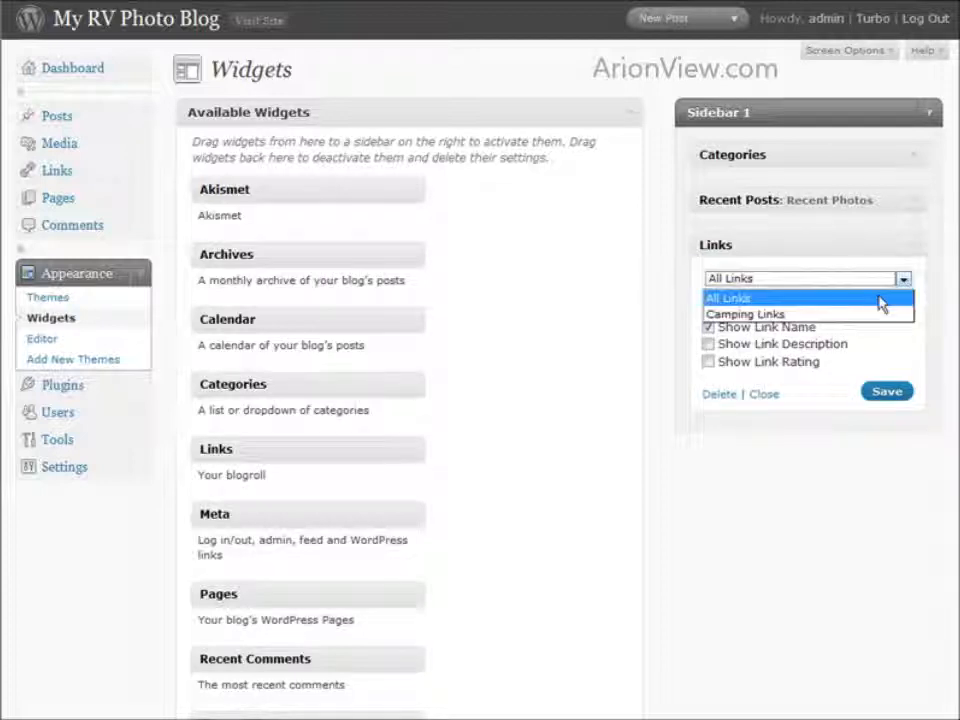
pyautogui.click(880, 314)
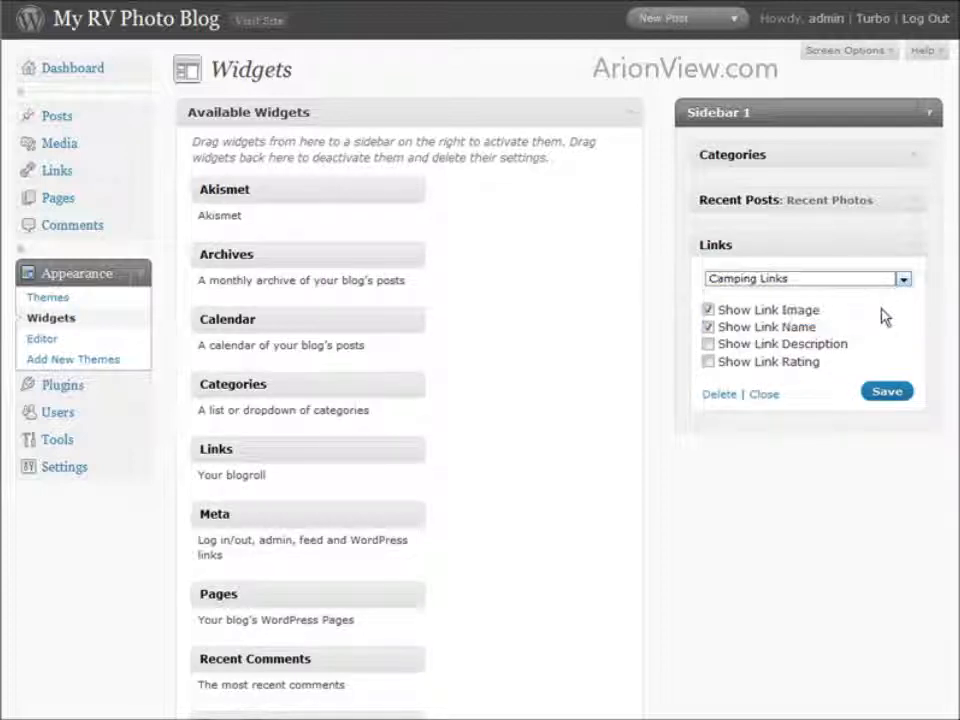
pyautogui.click(893, 395)
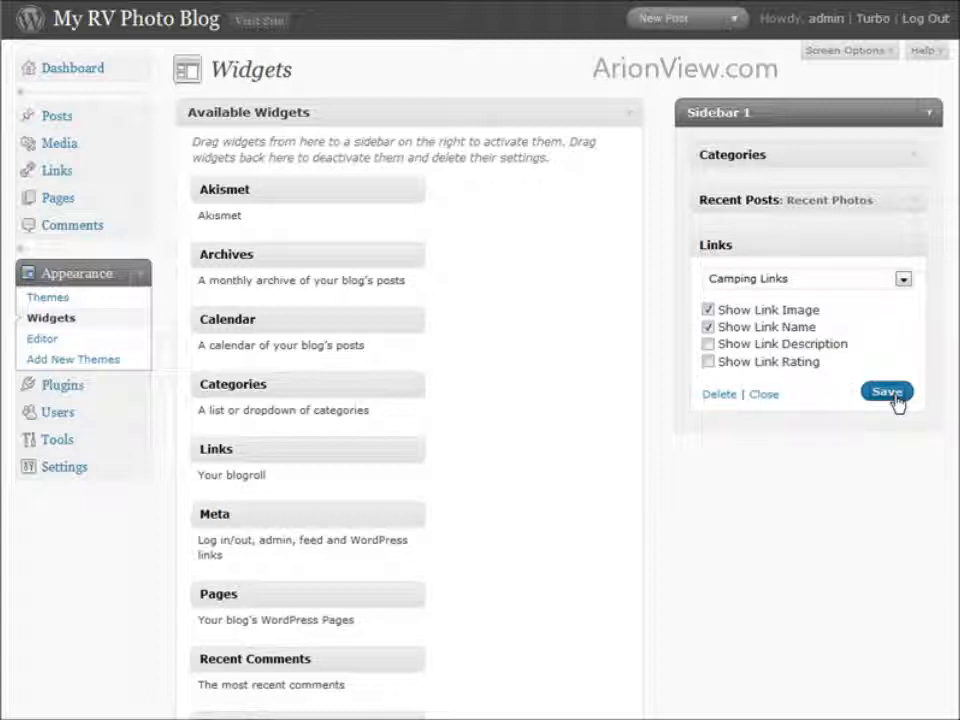
pyautogui.click(767, 396)
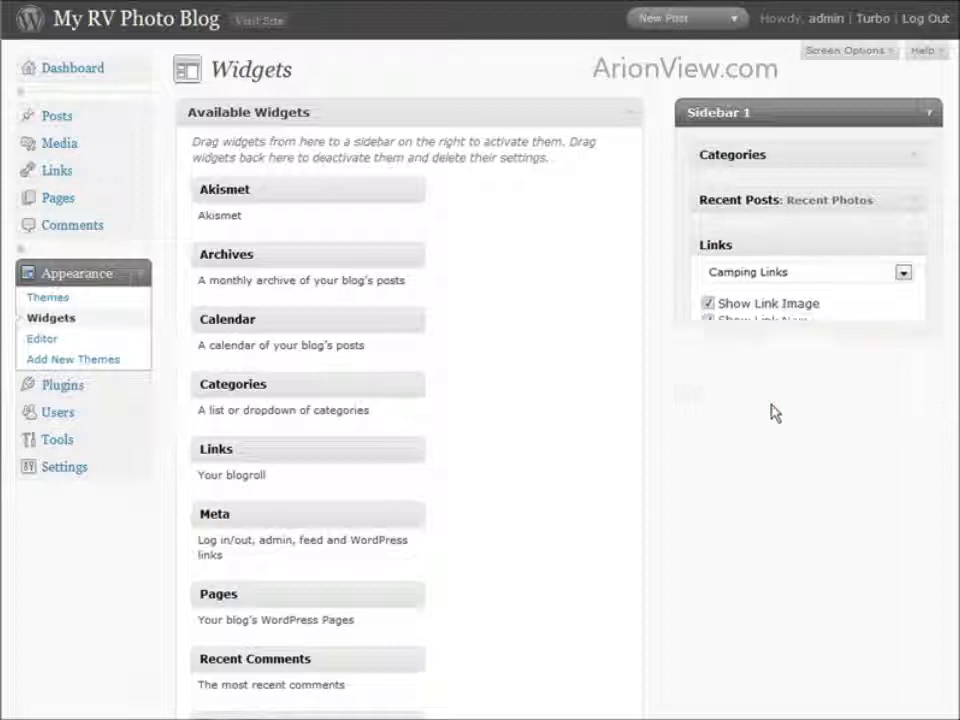
# View the live blog and test the Family Camping EBook link in the sidebar, then close the sales page
pyautogui.click(245, 22)
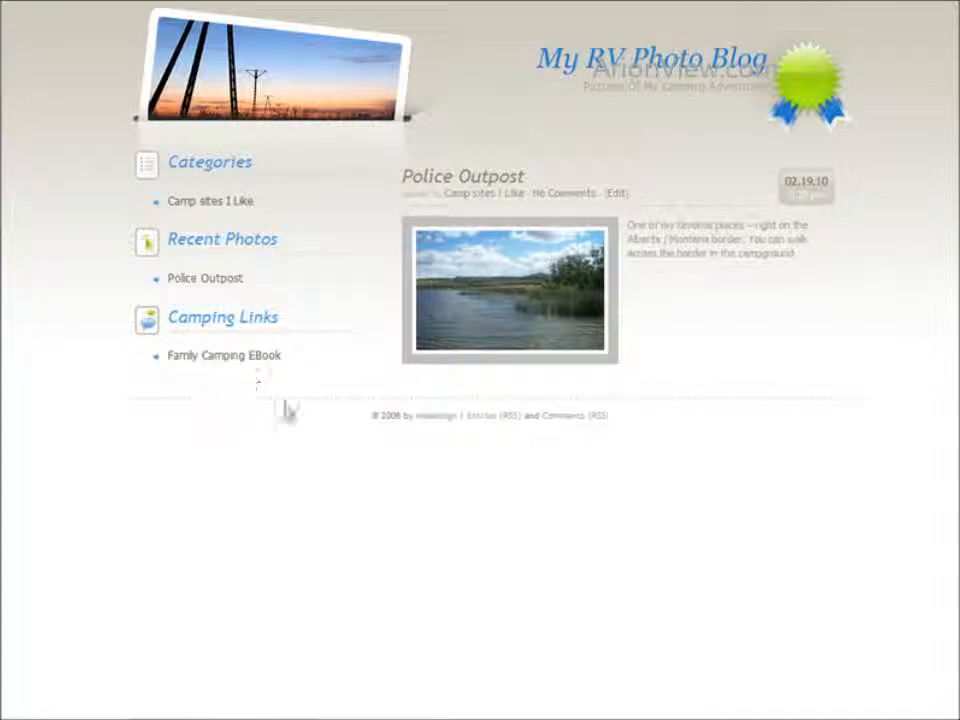
pyautogui.click(228, 358)
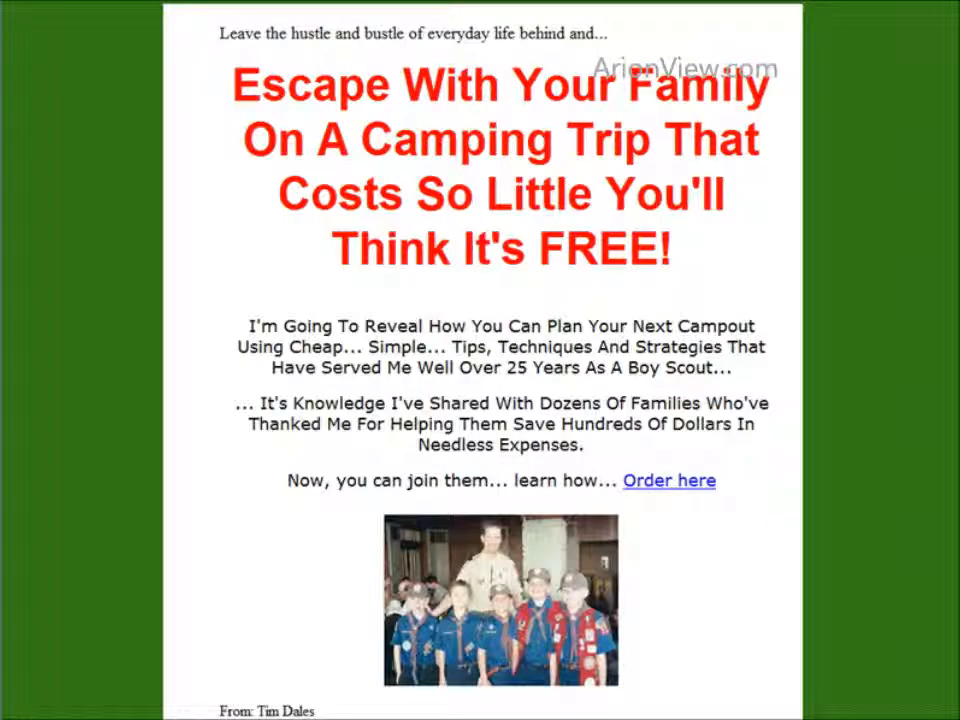
pyautogui.click(945, 1)
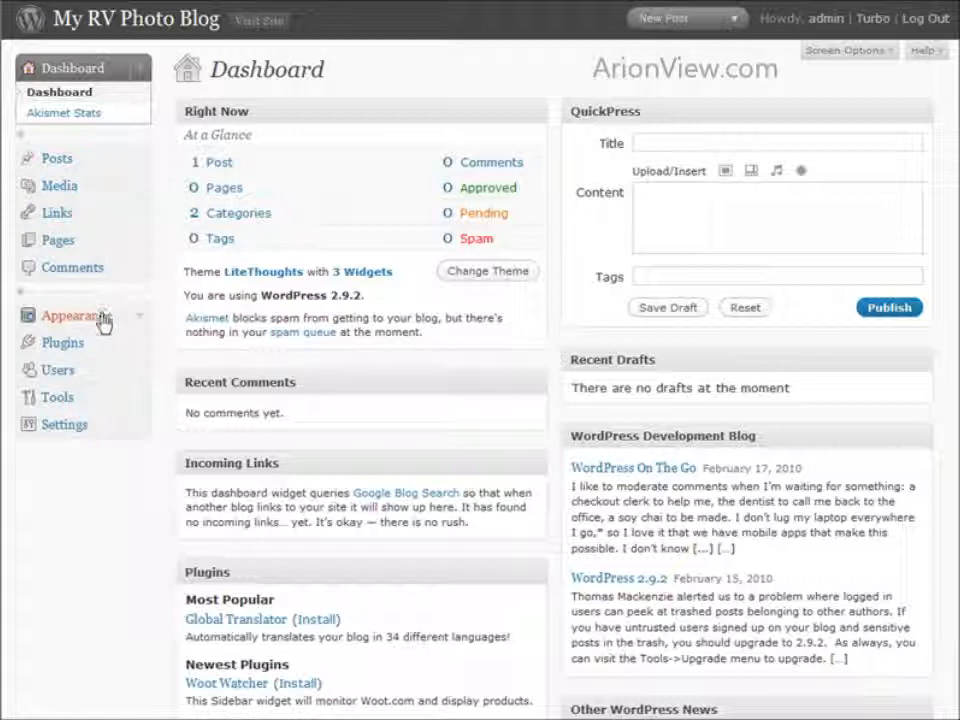
# Search the installable plugins for the term "adsense"
pyautogui.click(72, 345)
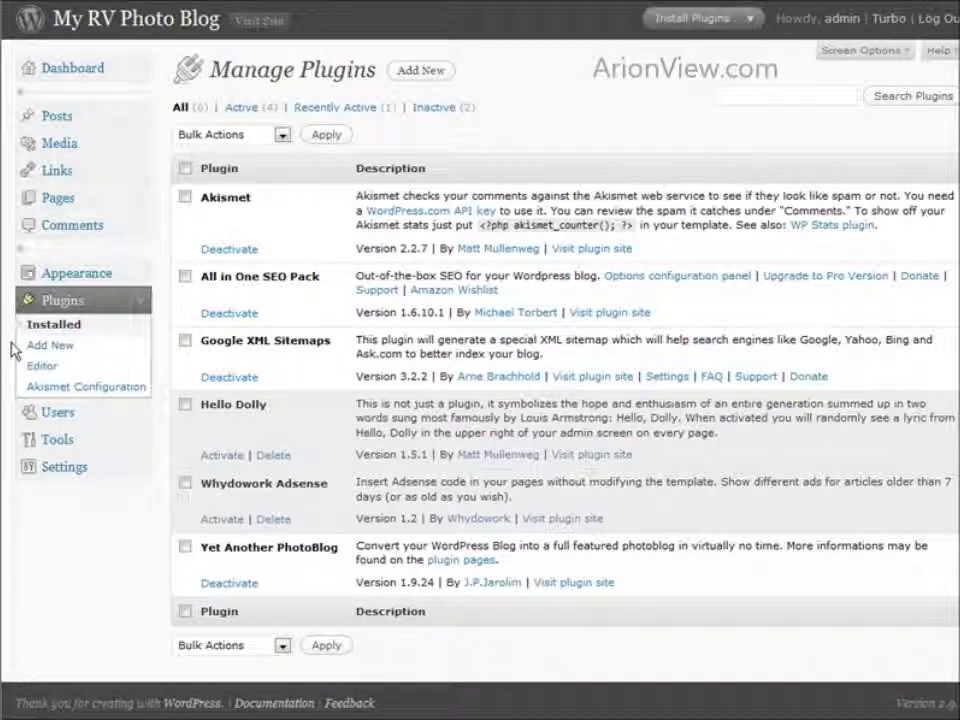
pyautogui.click(50, 345)
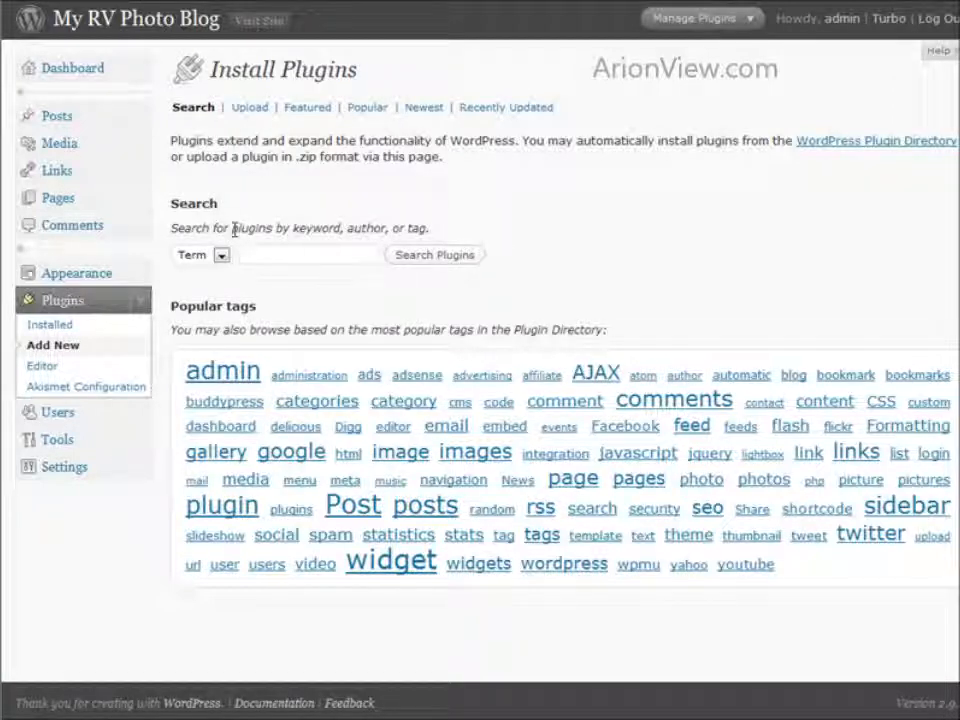
pyautogui.click(255, 252)
pyautogui.write('ad')
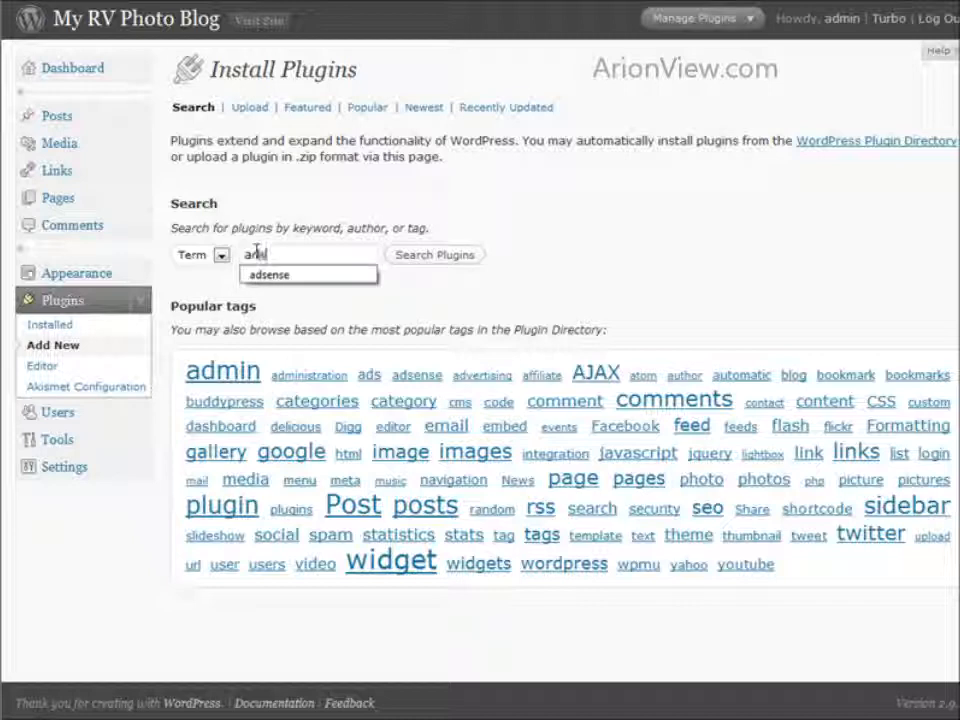
pyautogui.write('se')
pyautogui.press('Down')
pyautogui.press('Return')
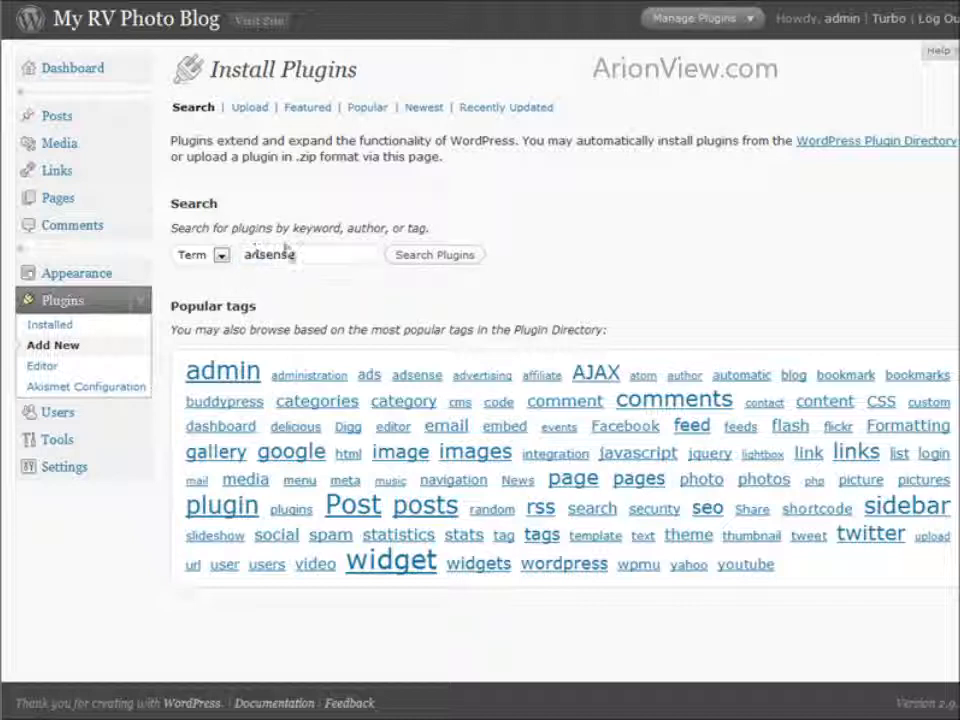
pyautogui.click(449, 257)
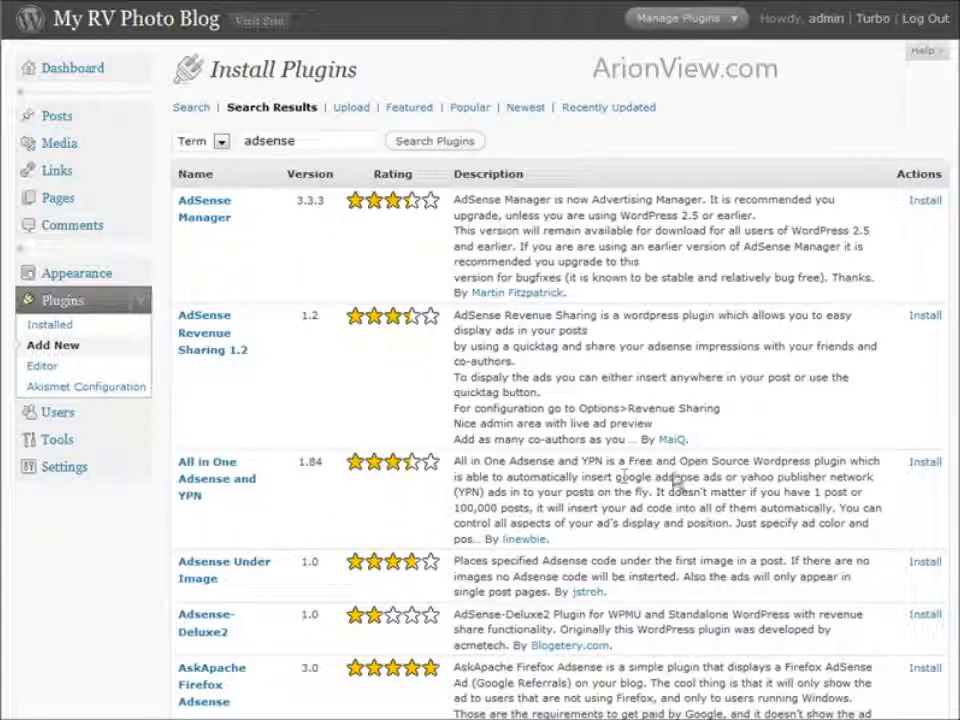
# Install and activate the All in One Adsense and YPN plugin using the prefilled FTP connection, and show its Adsense settings
pyautogui.click(916, 463)
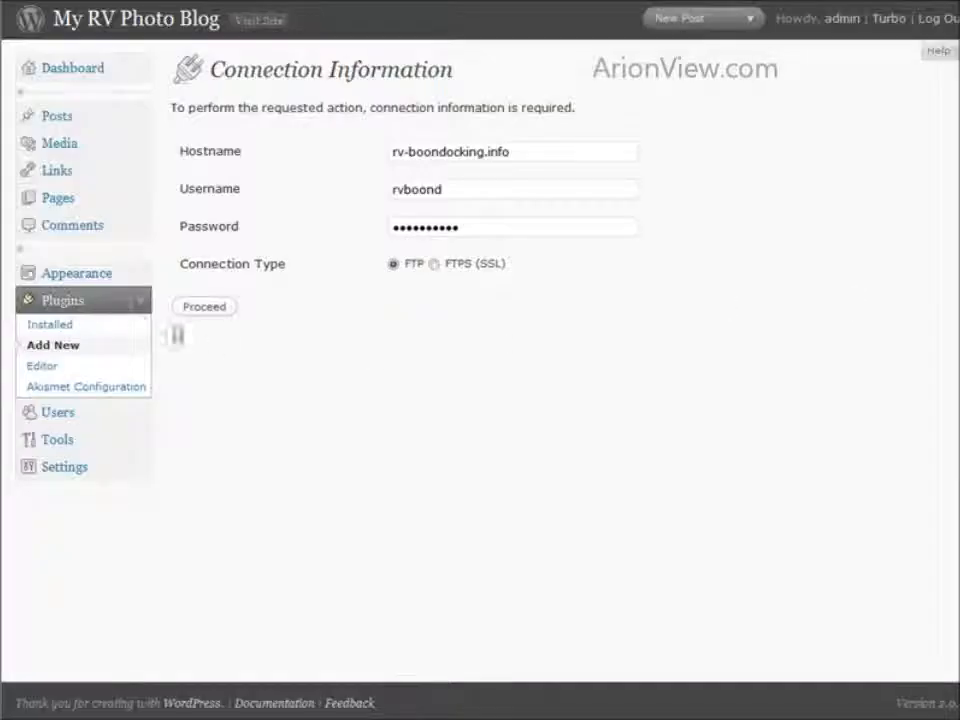
pyautogui.click(200, 307)
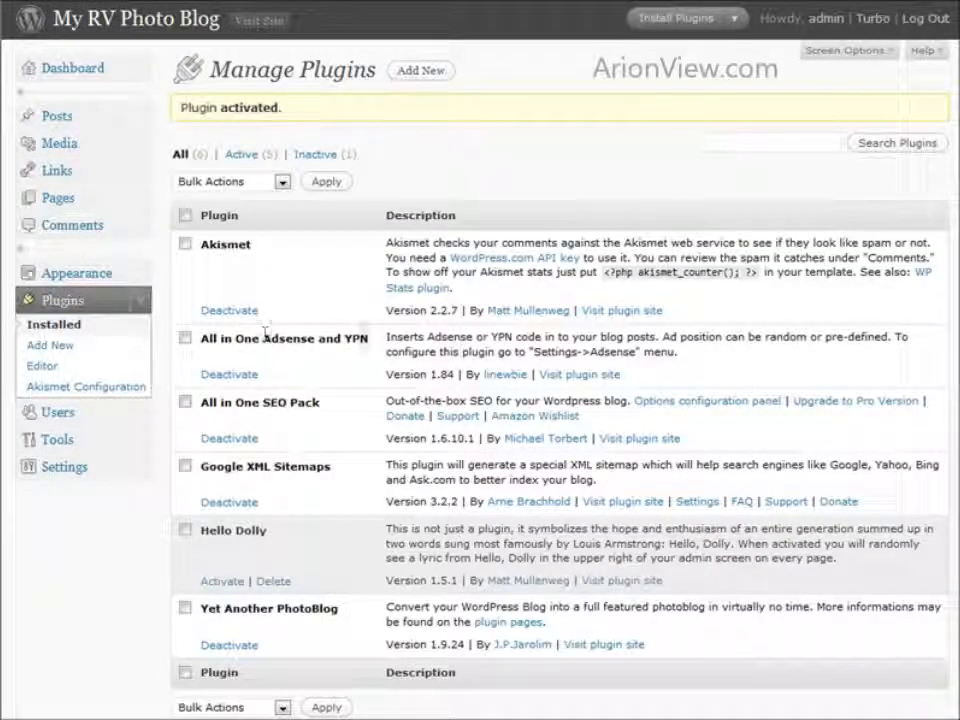
pyautogui.click(76, 467)
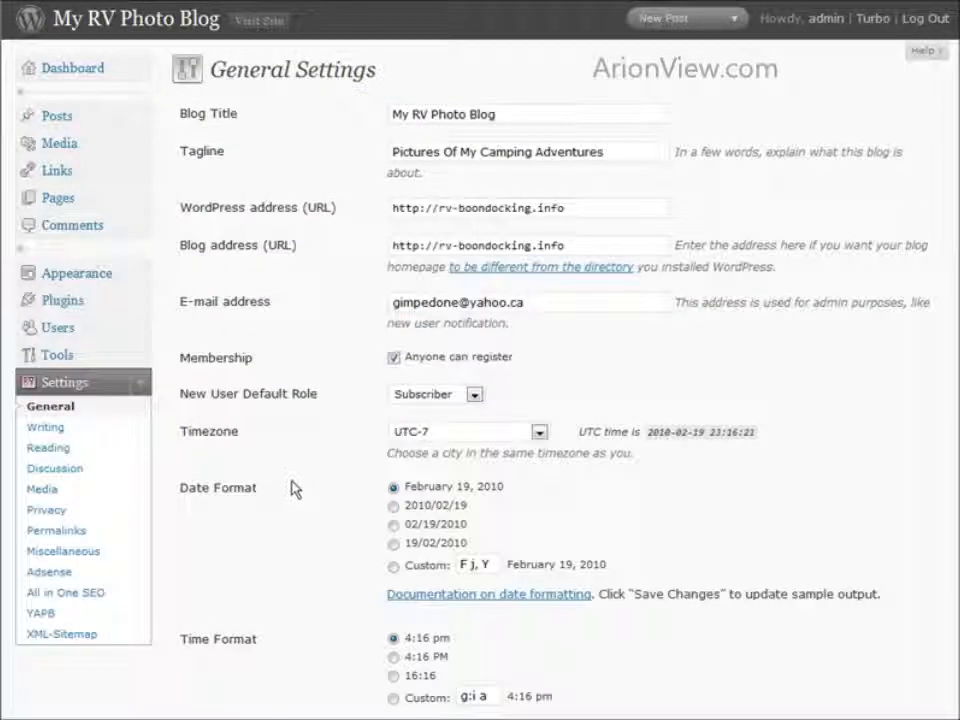
pyautogui.click(55, 573)
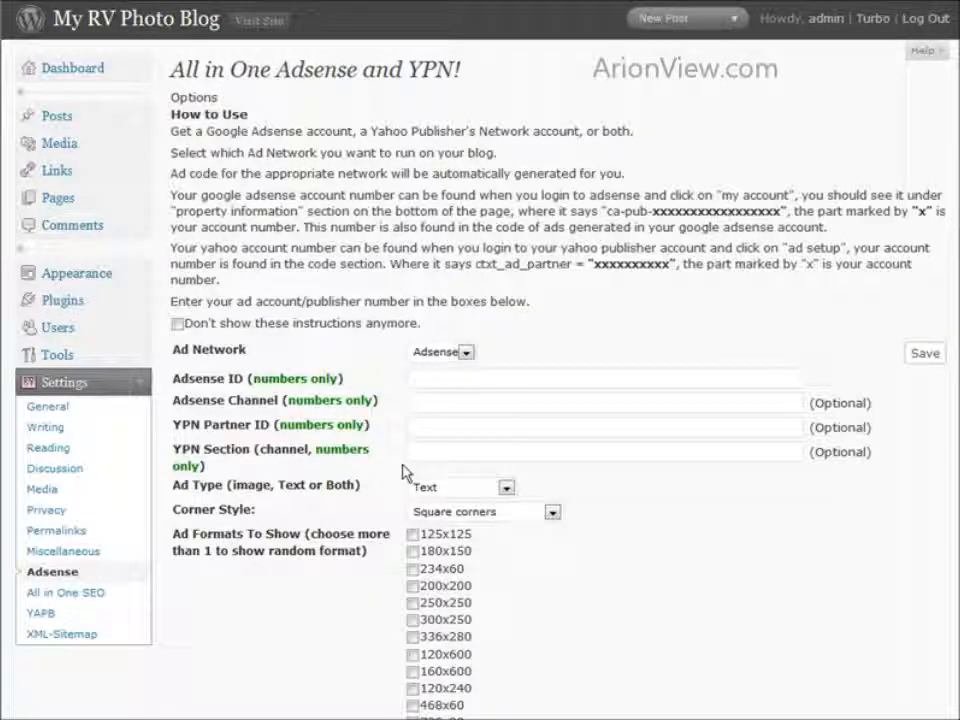
# Keep Adsense as the ad network and paste the publisher account number as the Adsense ID
pyautogui.click(467, 356)
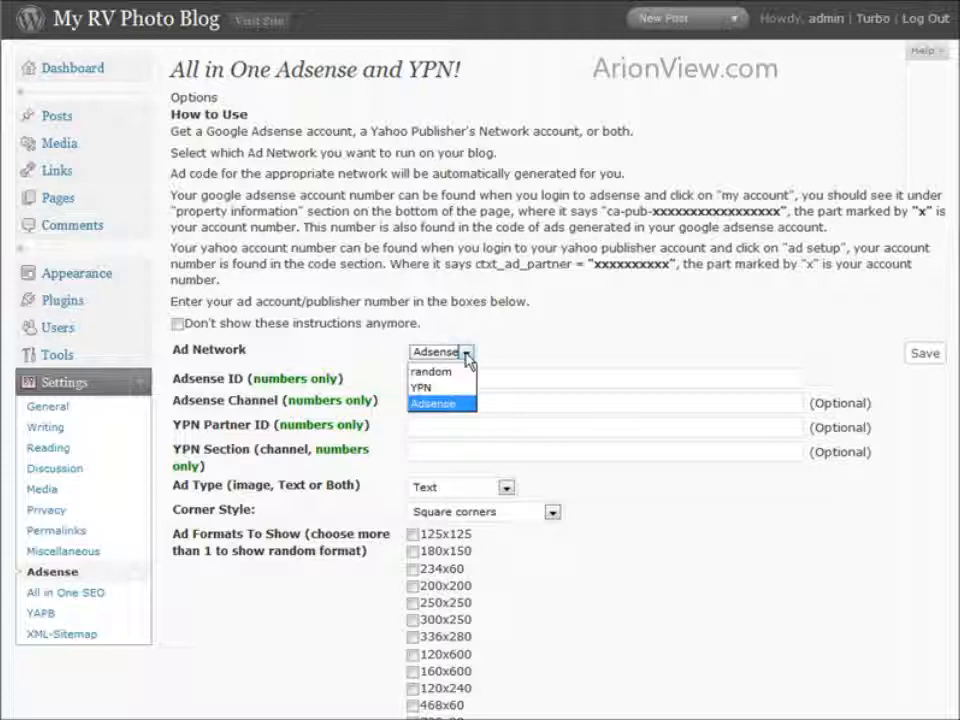
pyautogui.click(467, 358)
pyautogui.scroll(-1, 330, 420)
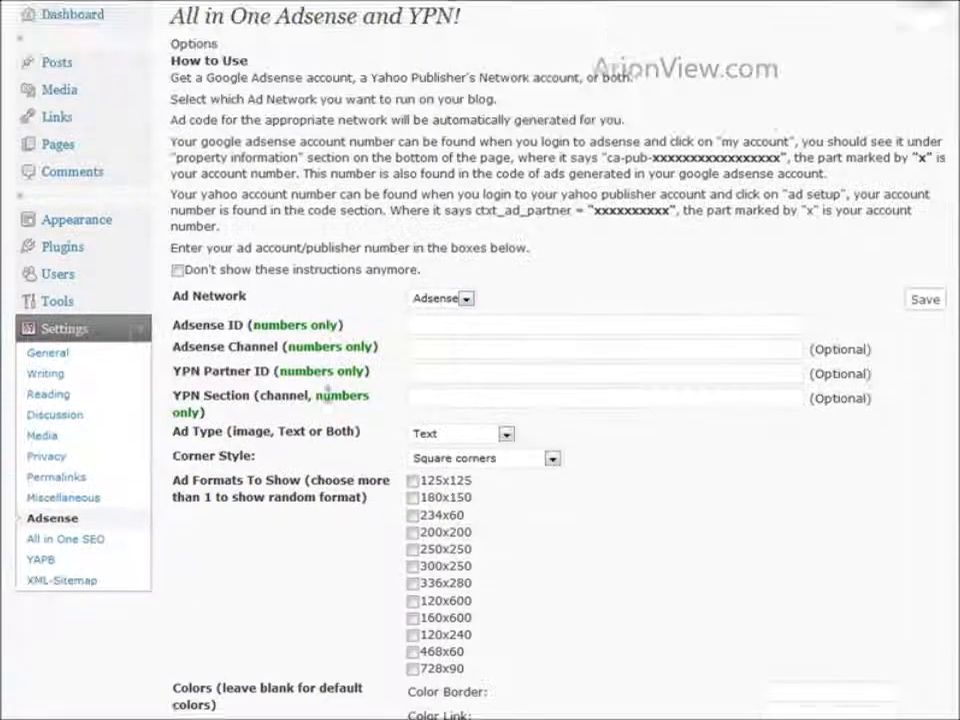
pyautogui.scroll(-1, 325, 398)
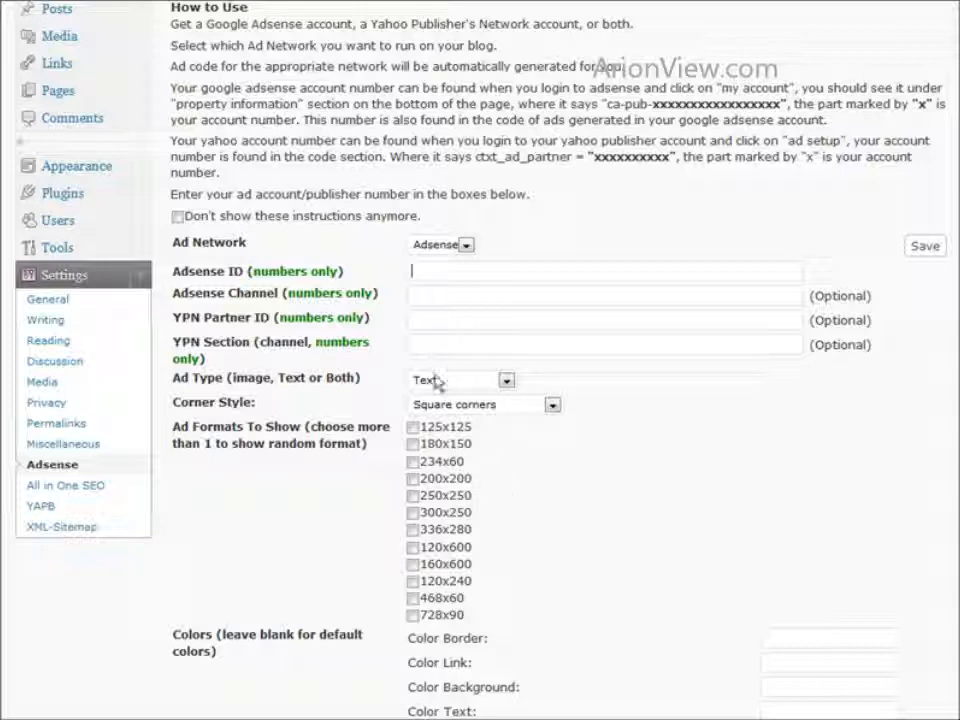
pyautogui.scroll(-6, 437, 530)
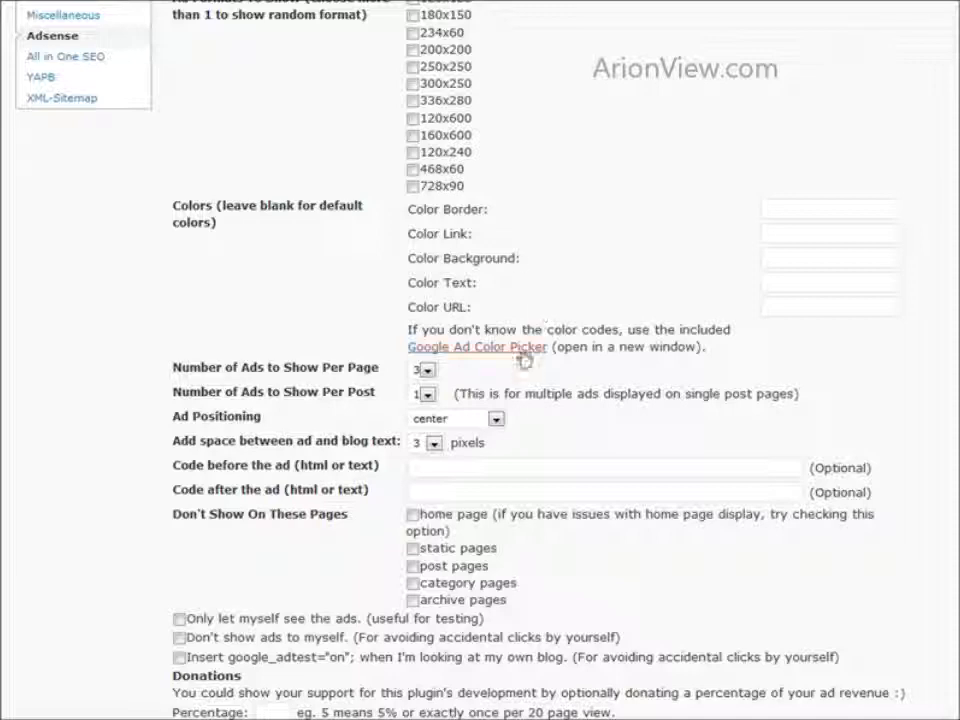
pyautogui.scroll(-3, 564, 530)
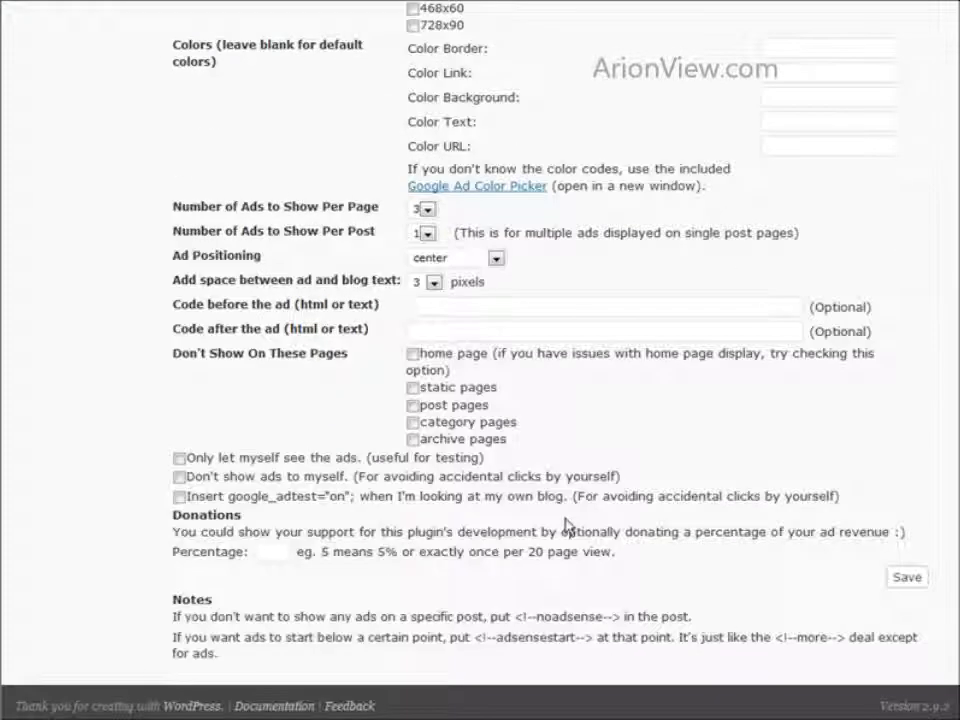
pyautogui.scroll(10, 567, 525)
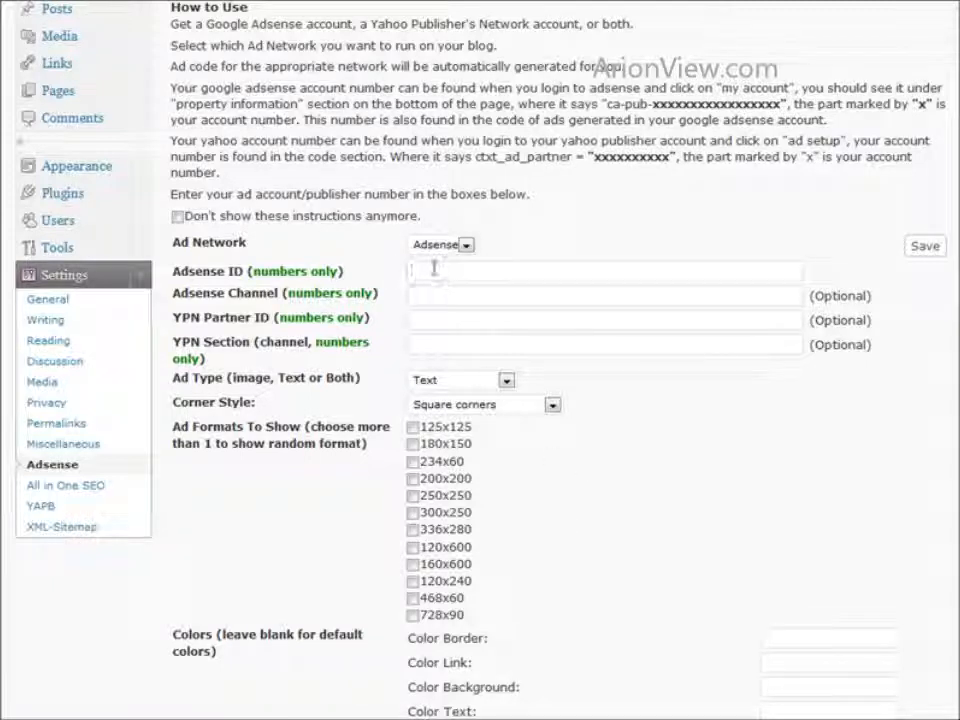
pyautogui.rightClick(434, 268)
pyautogui.click(498, 346)
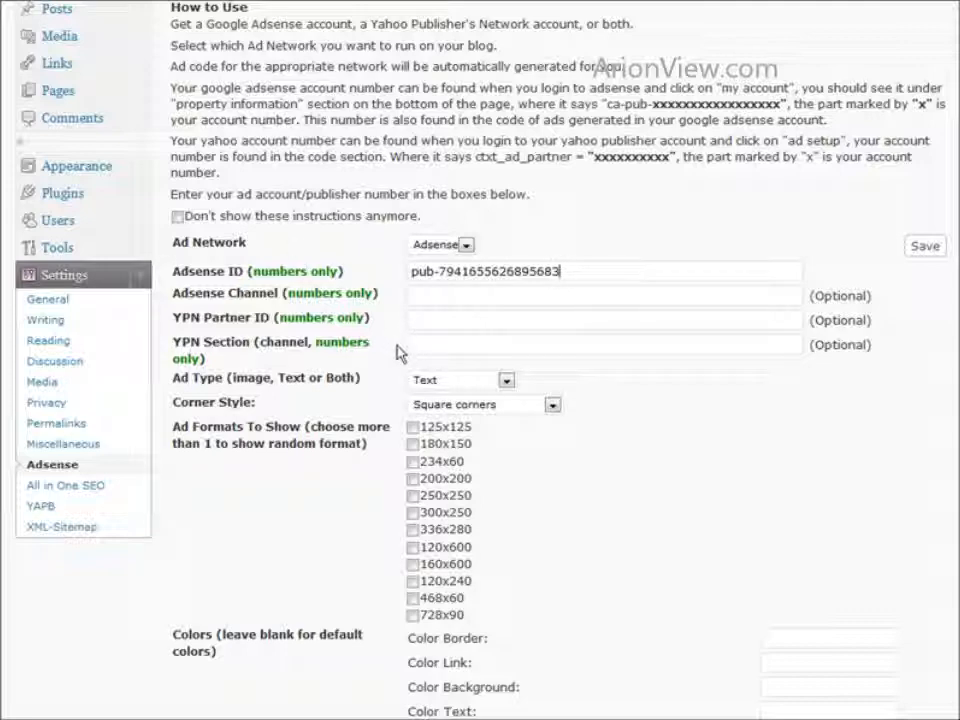
# Set the ad type to Text and Image and the corner style to Slightly rounded corners
pyautogui.scroll(-4, 459, 318)
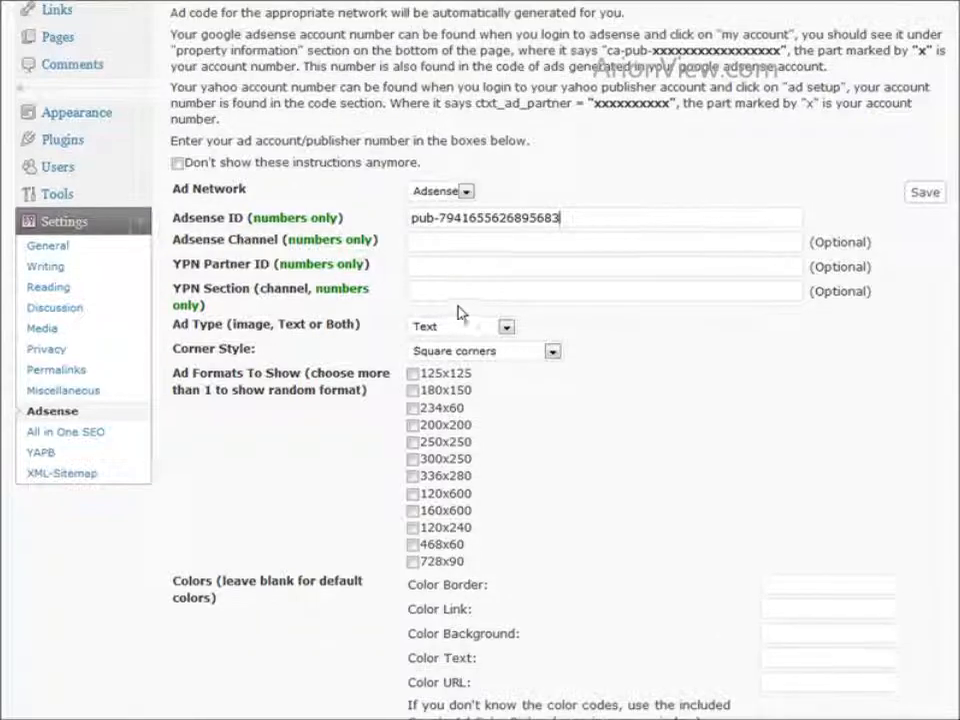
pyautogui.scroll(-1, 503, 318)
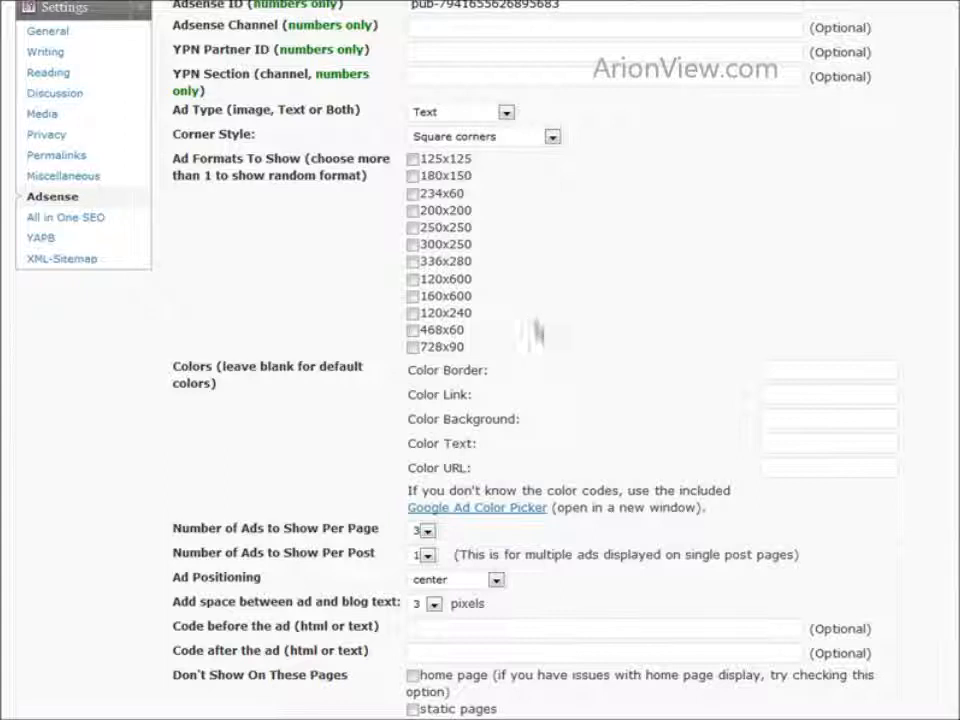
pyautogui.click(506, 113)
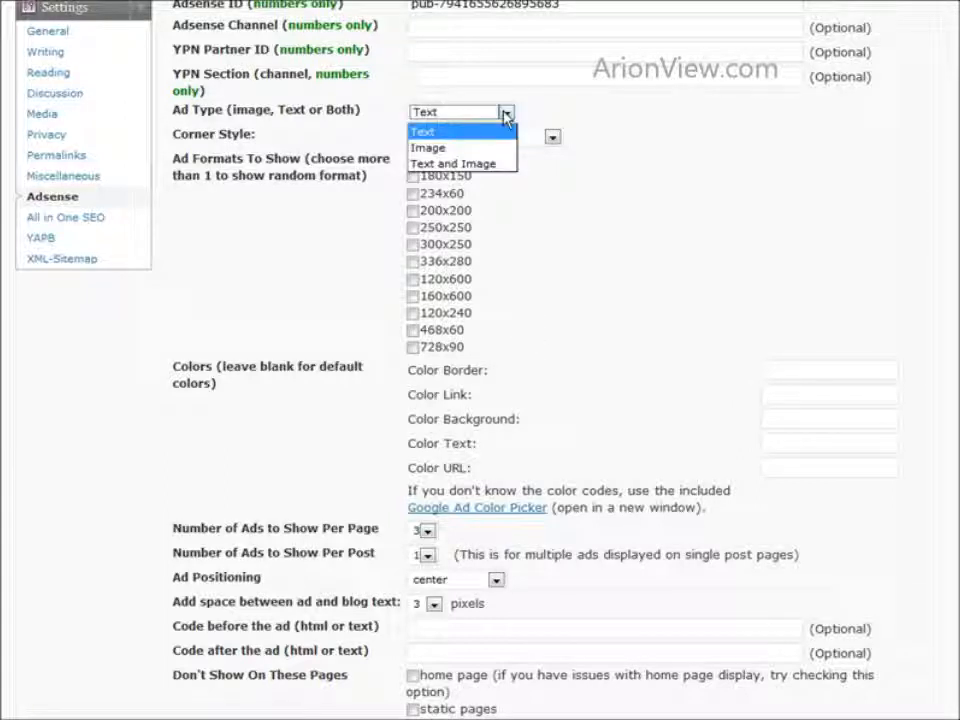
pyautogui.click(503, 165)
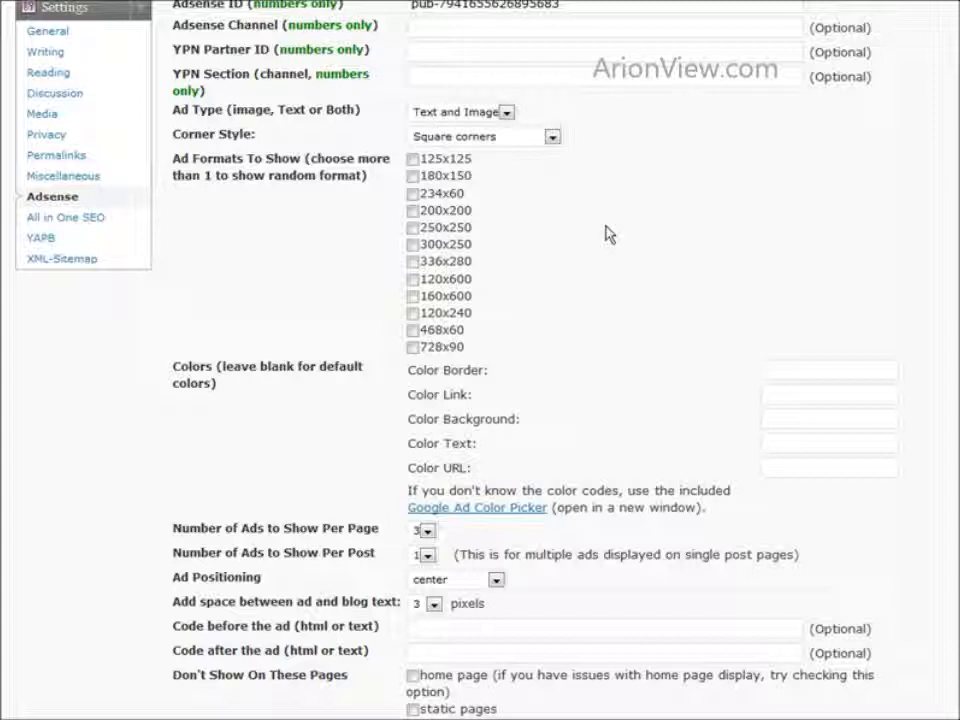
pyautogui.click(551, 137)
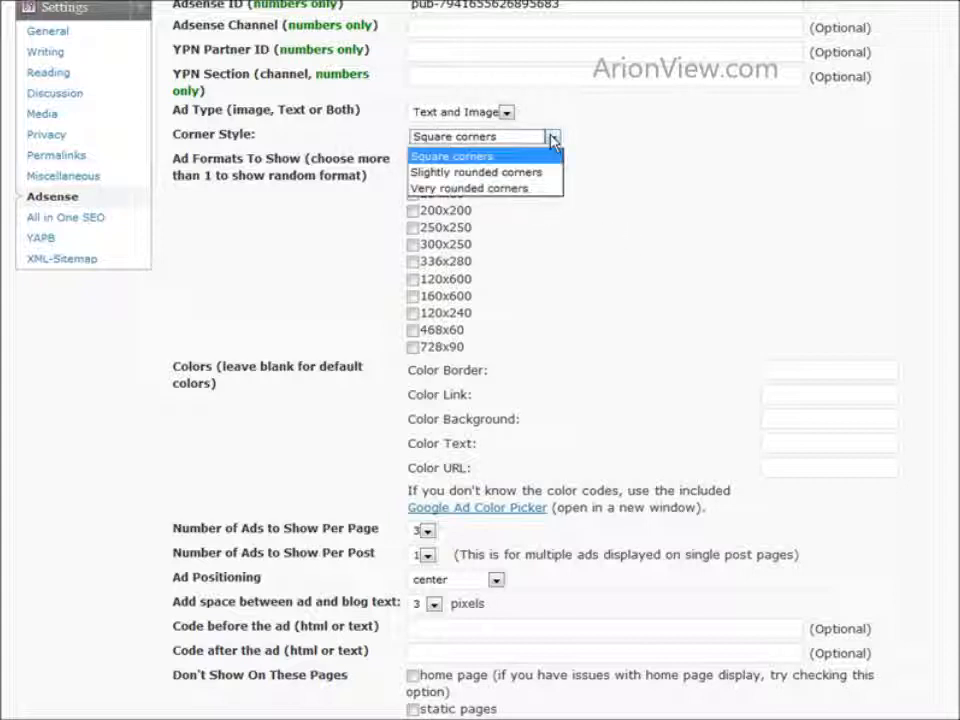
pyautogui.click(552, 137)
pyautogui.click(554, 139)
pyautogui.click(476, 172)
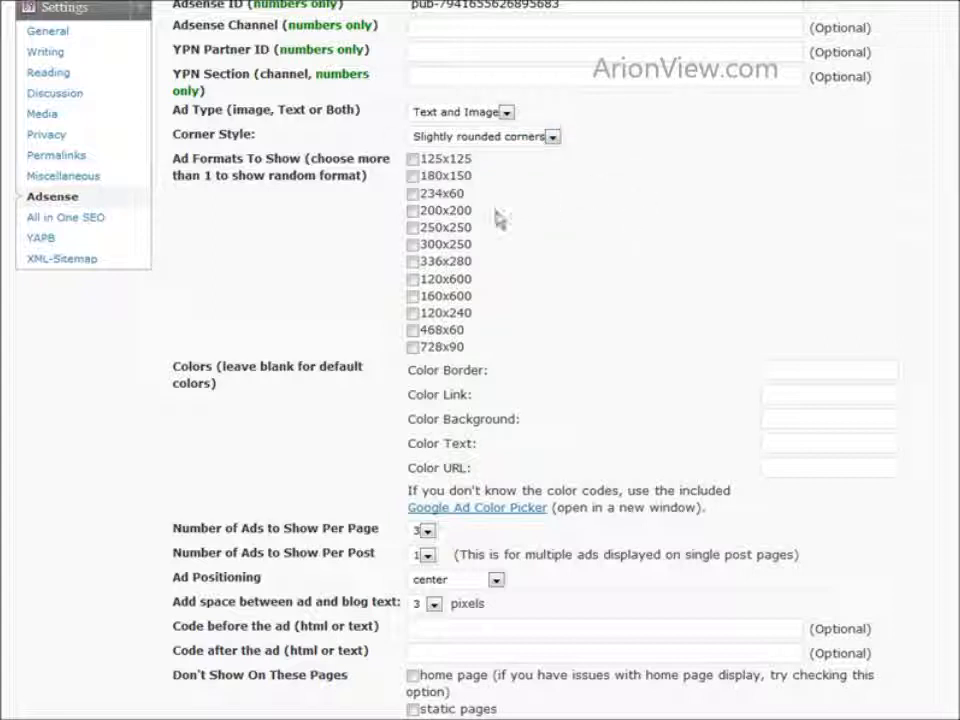
# Enable the 200x200 ad format and set the number of ads to show per page to 1
pyautogui.click(413, 212)
pyautogui.scroll(-3, 570, 283)
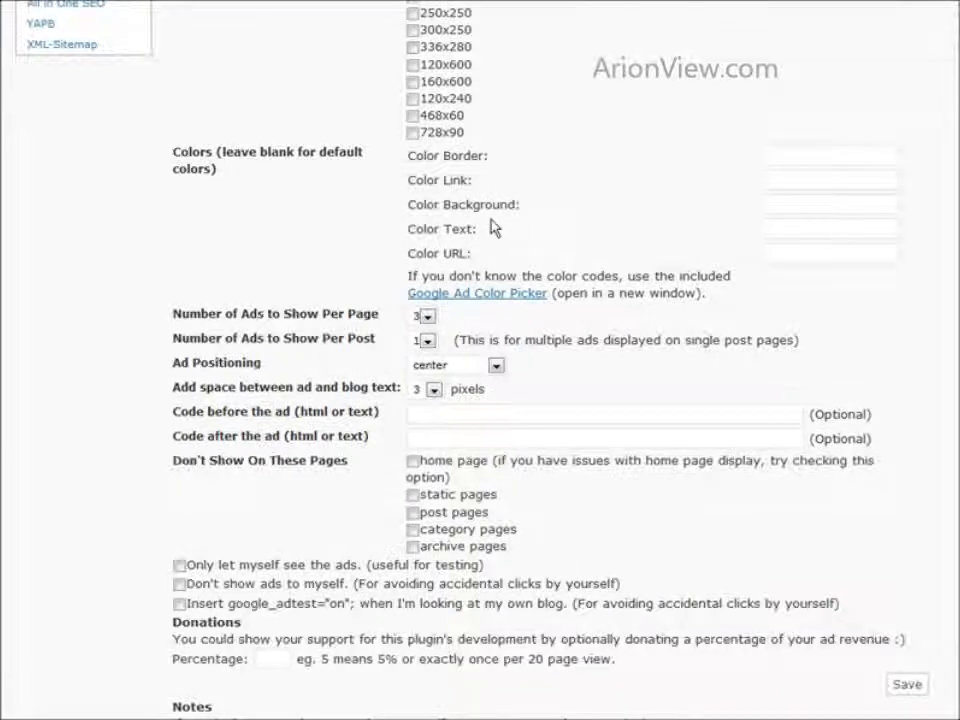
pyautogui.scroll(-1, 500, 220)
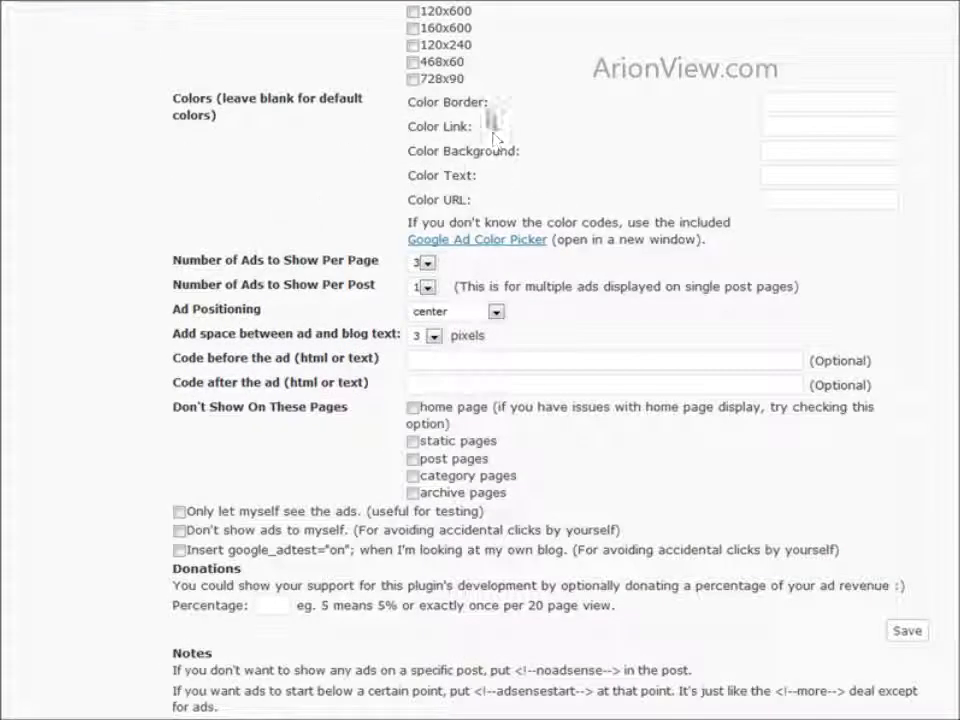
pyautogui.scroll(-1, 544, 246)
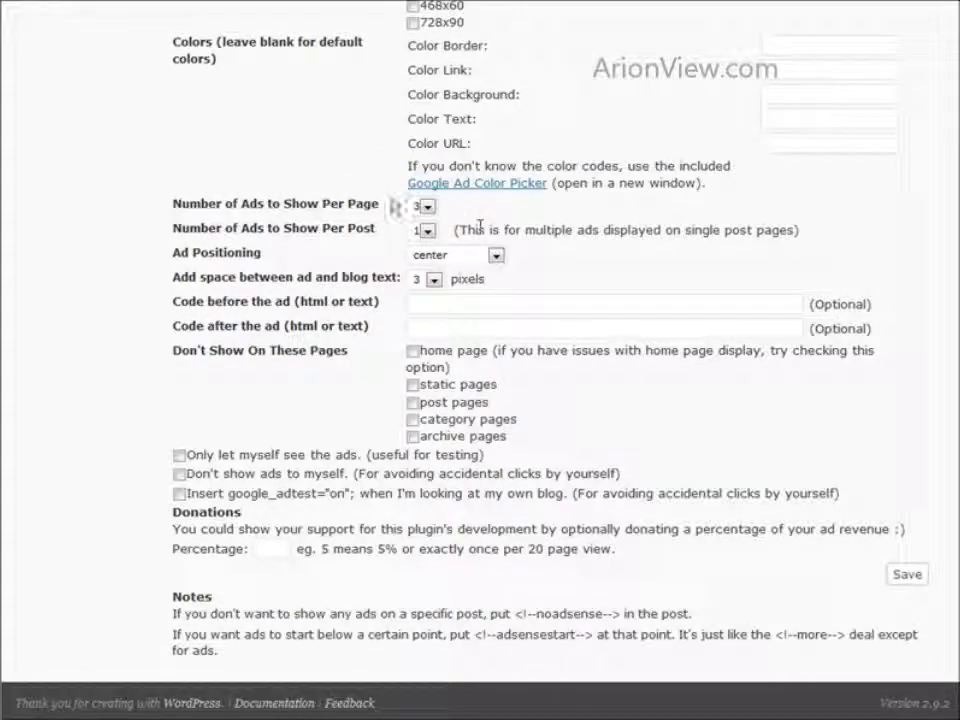
pyautogui.click(427, 206)
pyautogui.click(420, 242)
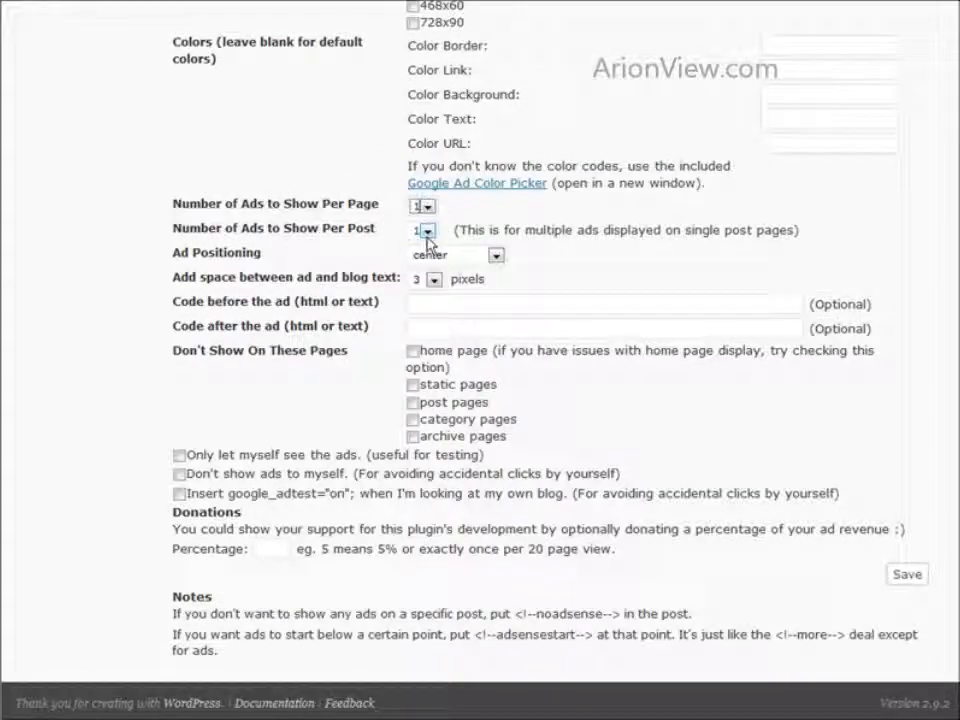
# Set the ad positioning to top left
pyautogui.click(495, 255)
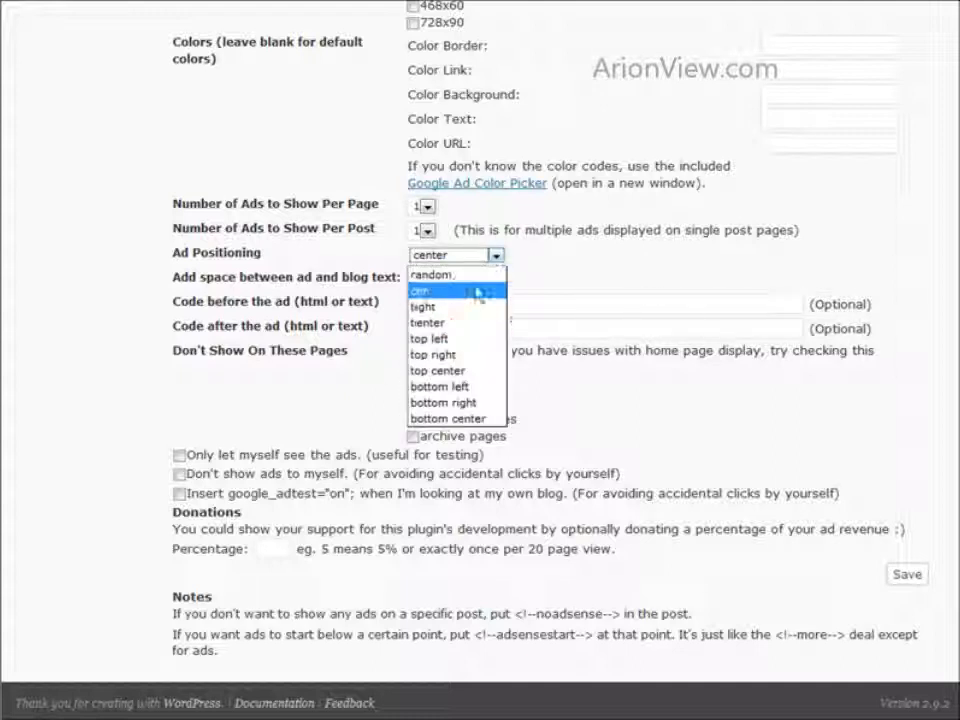
pyautogui.click(476, 338)
pyautogui.click(574, 302)
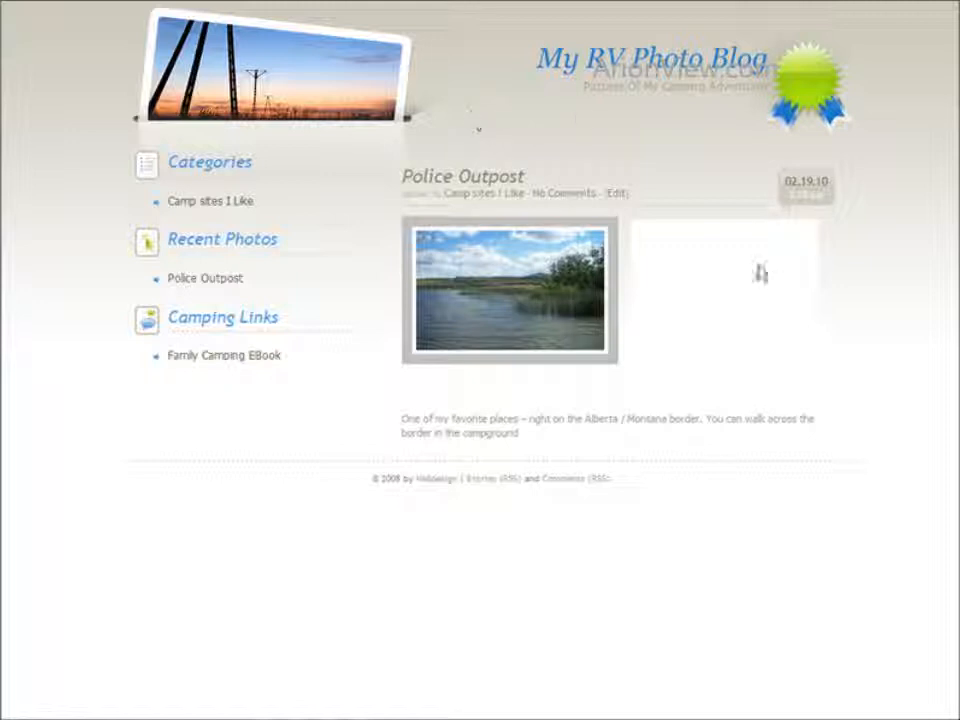
# View the full Police Outpost post on the live blog to check its Google ads, then return to the home page
pyautogui.click(560, 307)
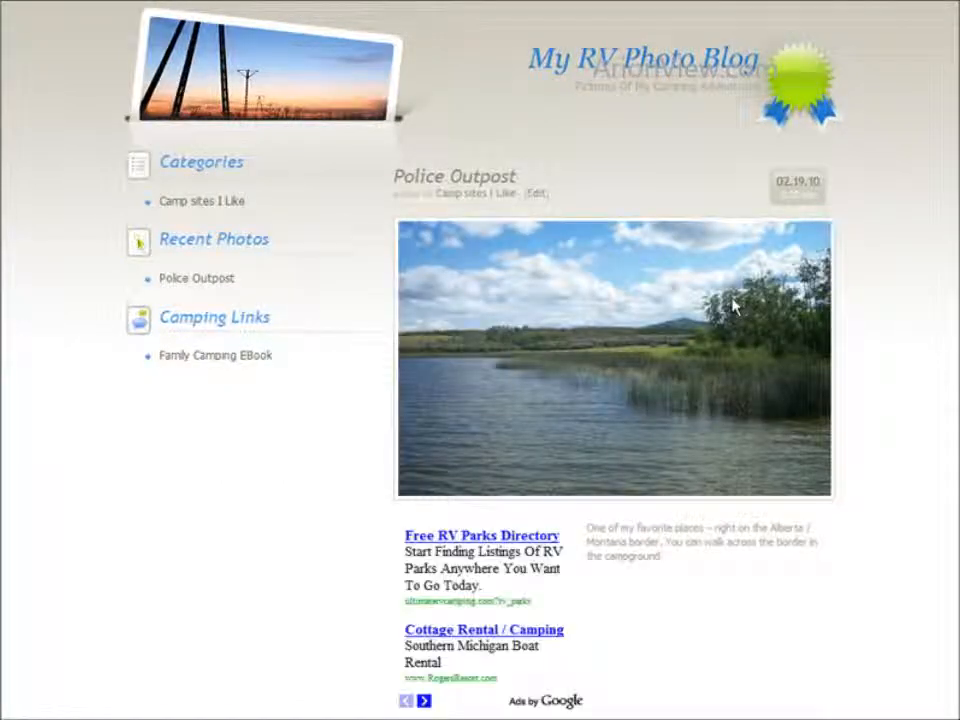
pyautogui.scroll(-4, 591, 476)
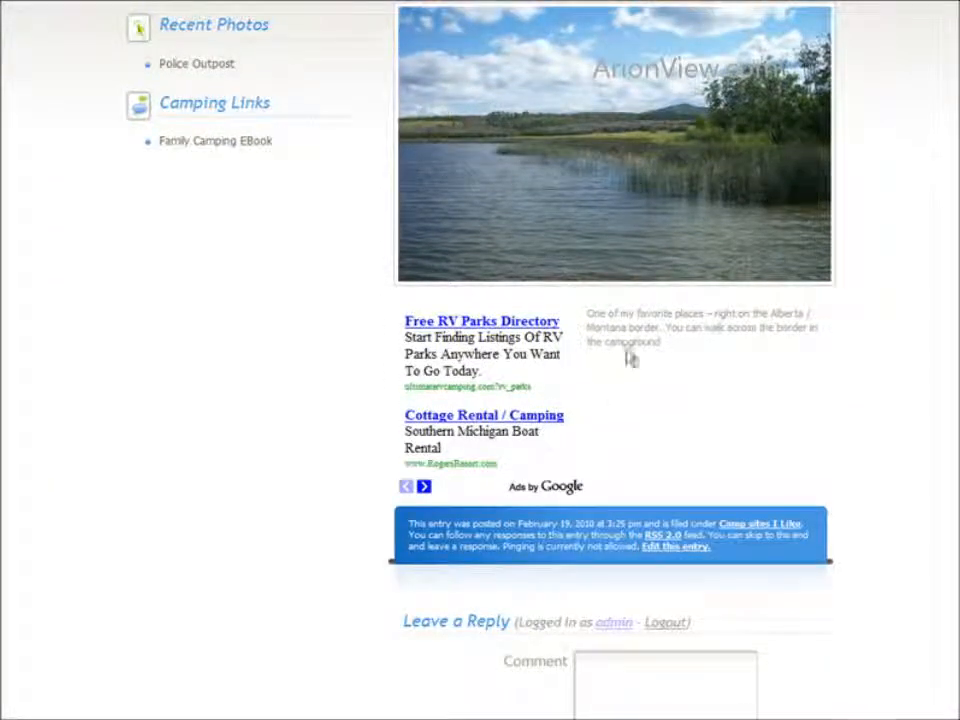
pyautogui.scroll(4, 623, 403)
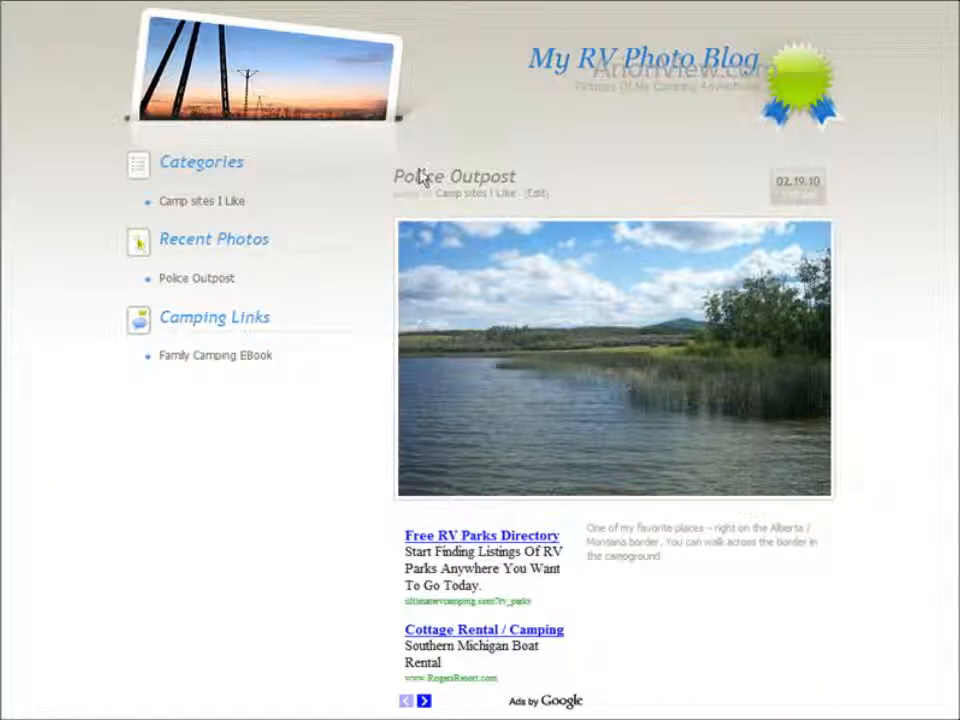
pyautogui.click(570, 67)
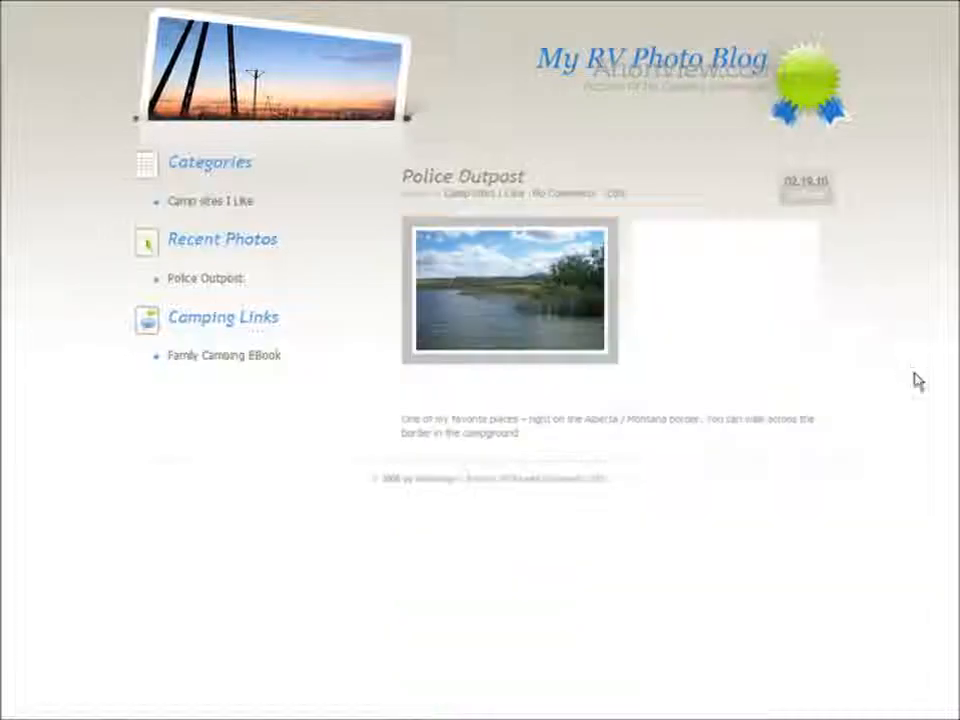